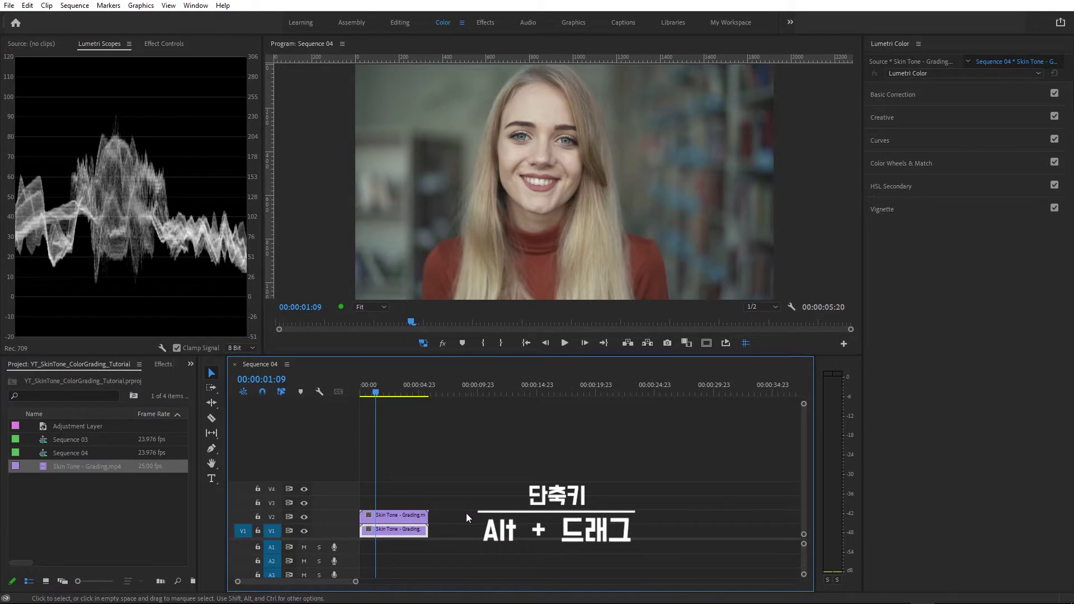
Place two adjustment layers on tracks V3 and V4, stacked above the two Skin Tone - Grading clips.
left_click(116, 504)
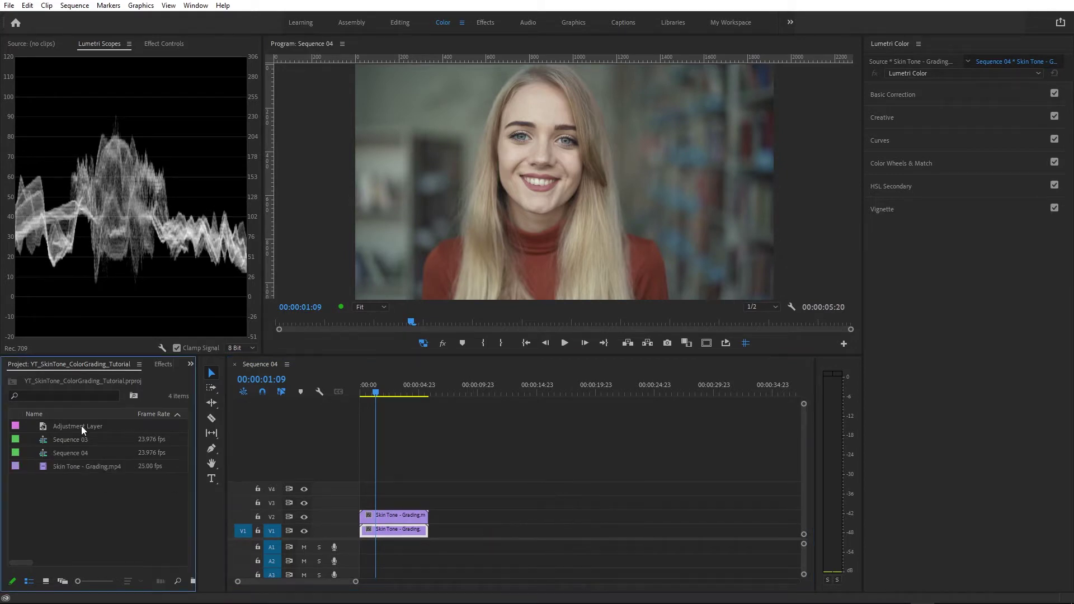
left_click_drag(82, 425, 395, 489)
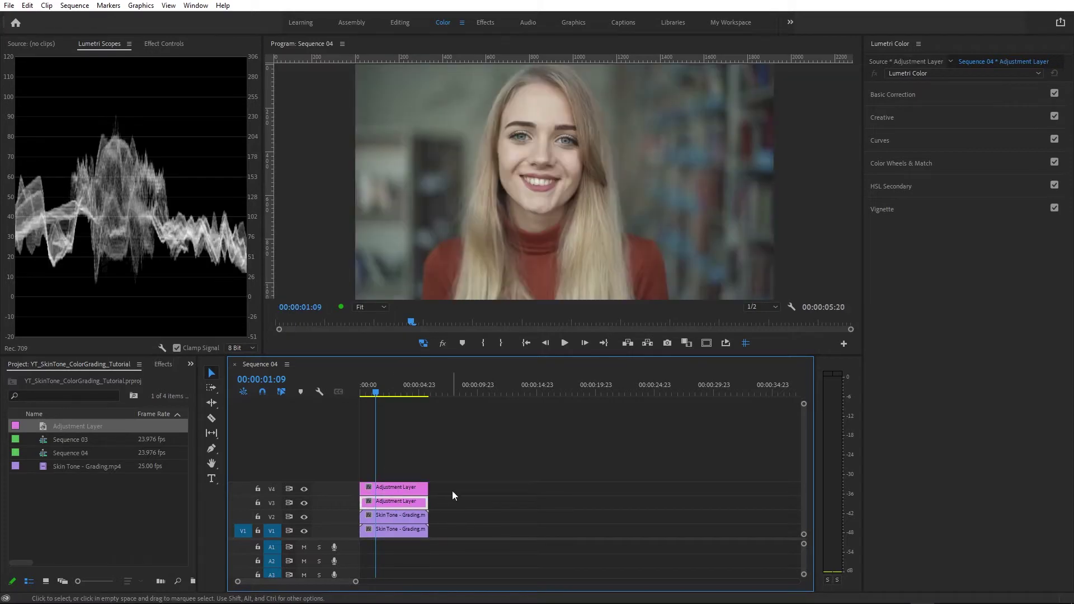
left_click(452, 491)
mouse_move(458, 460)
left_mouse_down()
mouse_move(384, 503)
mouse_move(458, 448)
left_mouse_up()
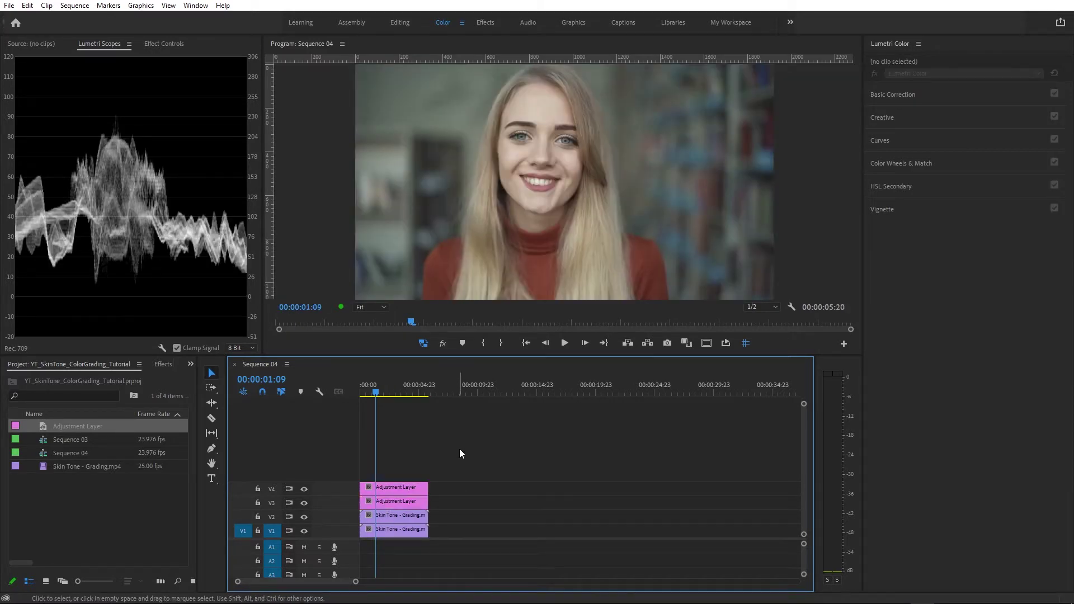
left_click(414, 505)
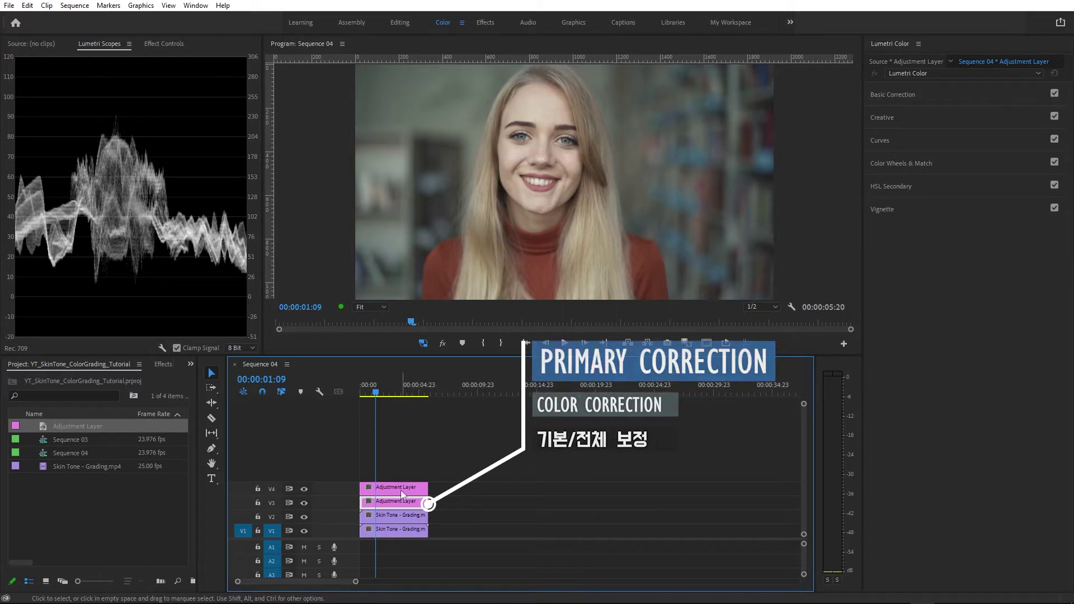
left_click(400, 490)
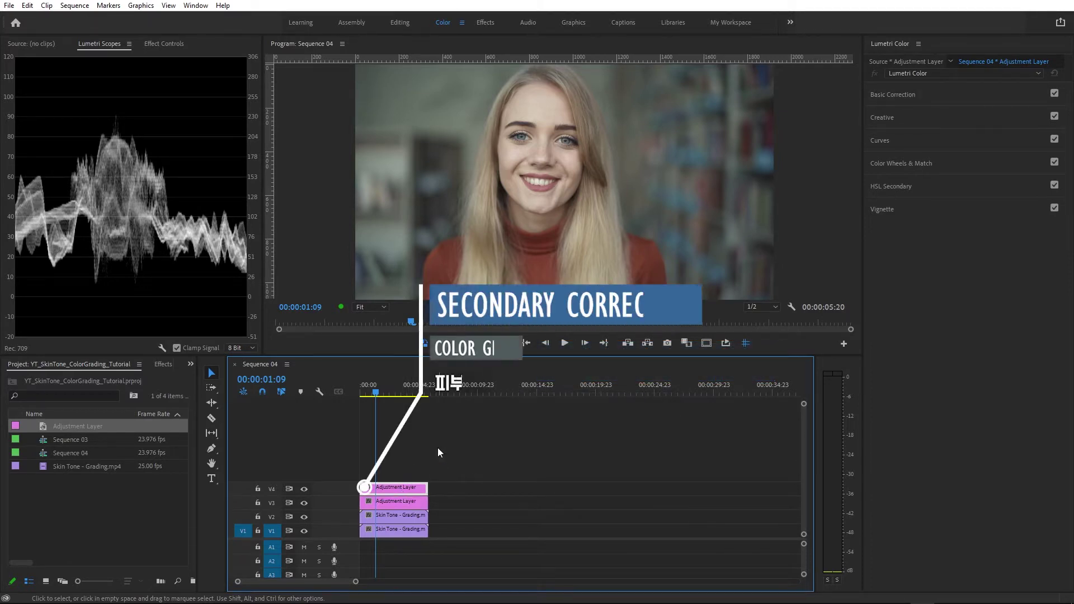
left_click(507, 467)
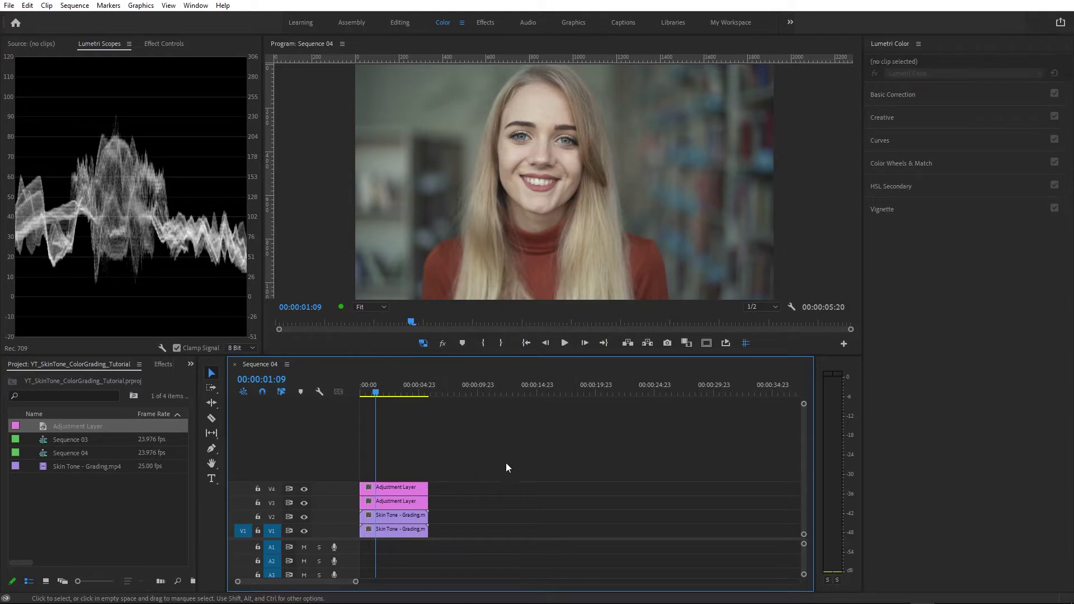
Correct the V3 adjustment layer's tone against the luma waveform: contrast 23.5, highlights 16.7, shadows -12.7, whites 44.1, blacks -10.8, and adjust its saturation.
left_click(391, 501)
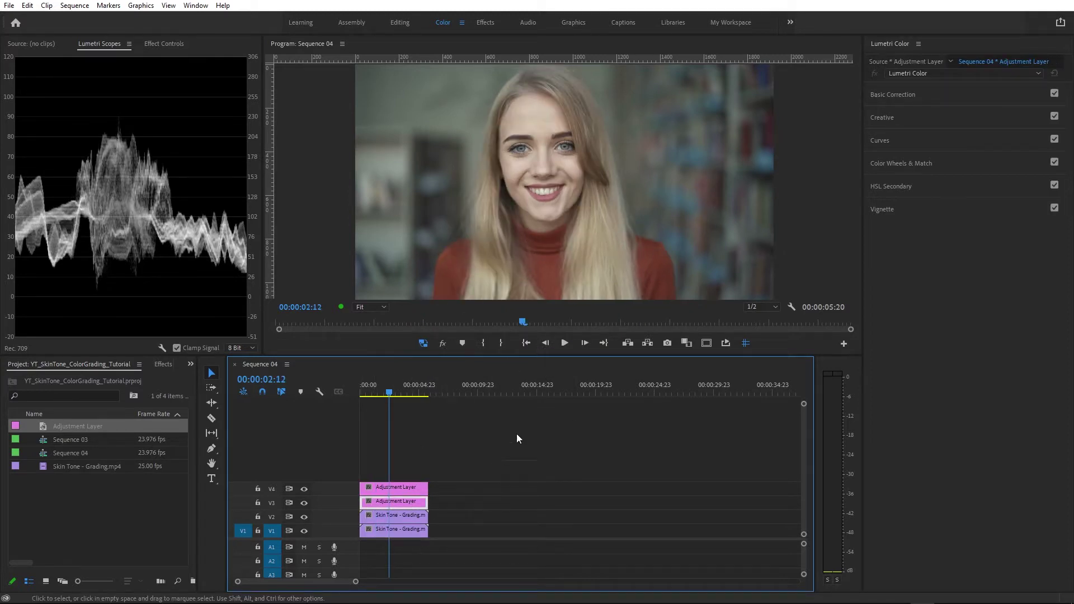
left_click(874, 103)
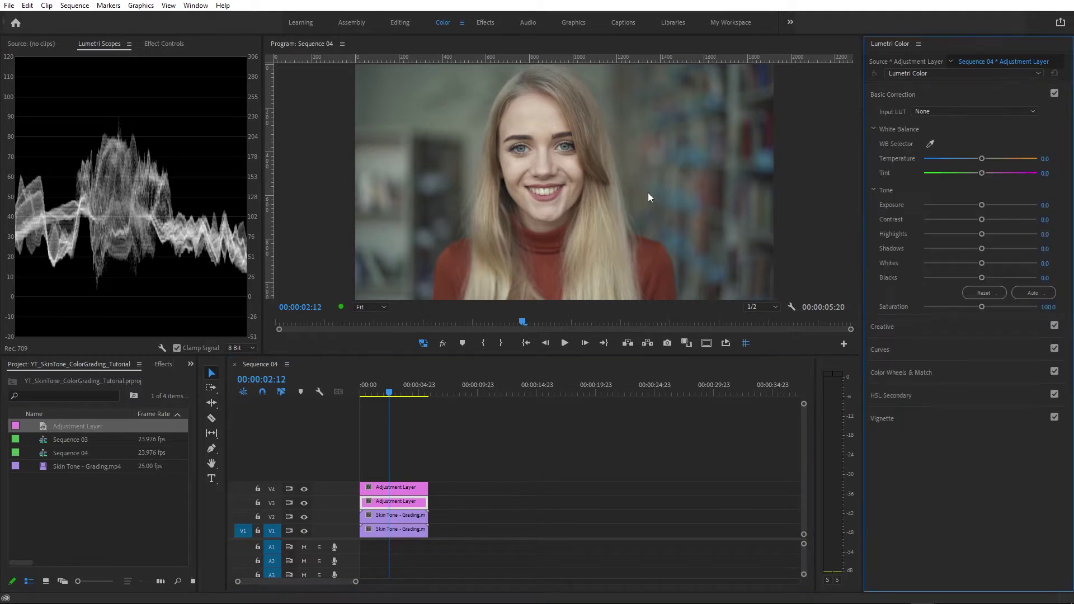
right_click(255, 131)
left_click(100, 76)
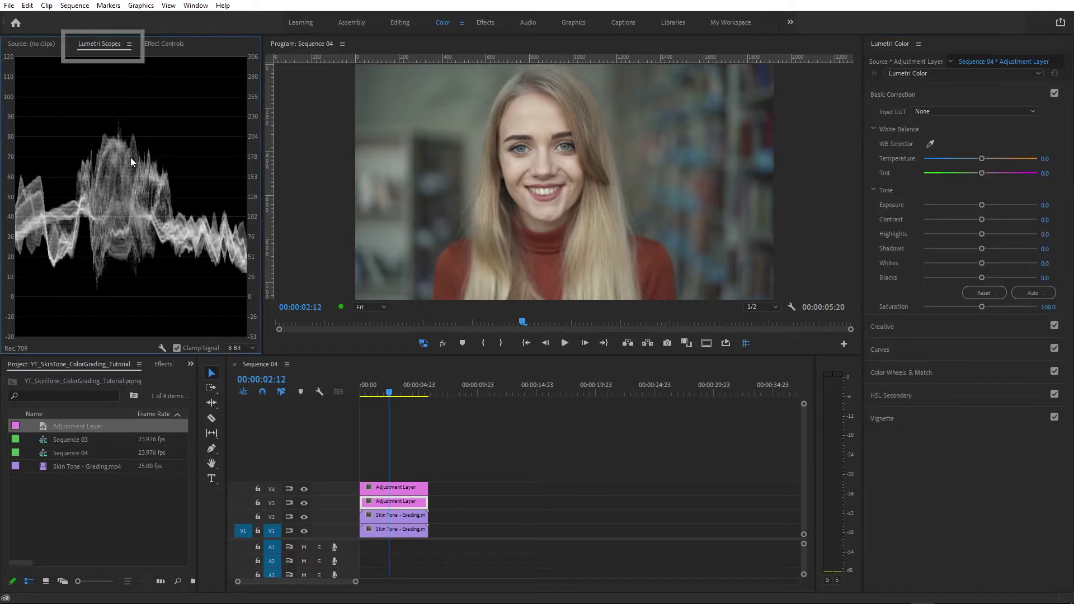
right_click(145, 148)
left_click(87, 227)
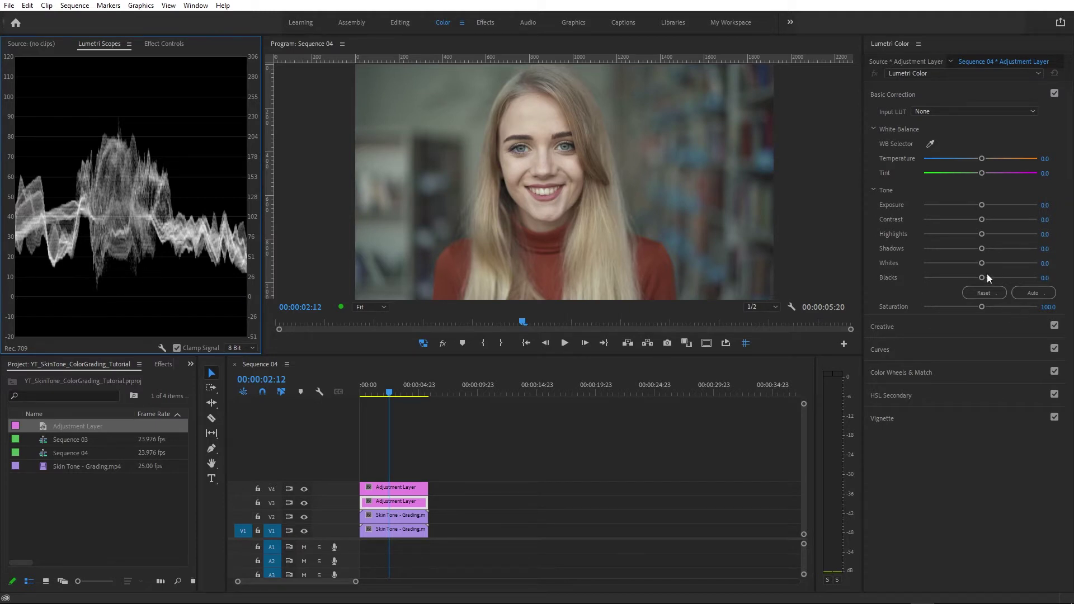
left_click_drag(980, 276, 994, 219)
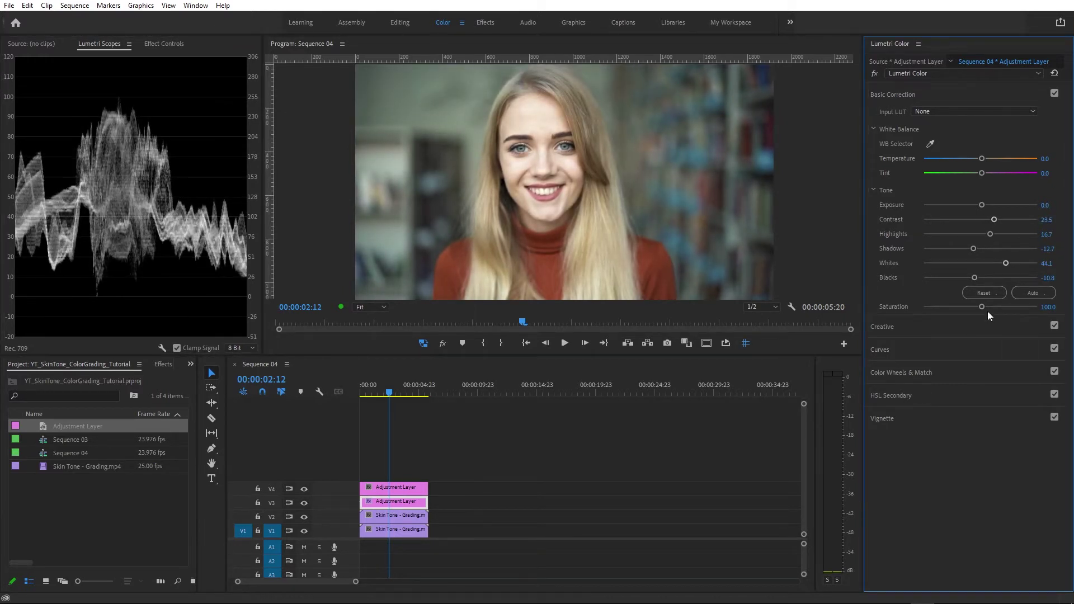
left_click_drag(982, 307, 980, 278)
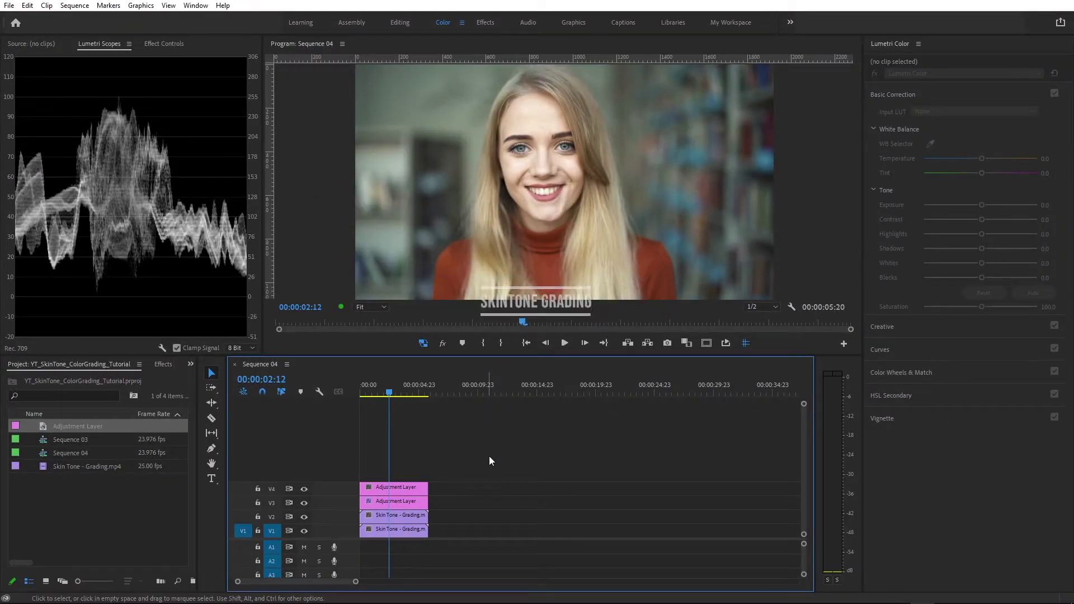
Add the Vectorscope YUV beside the luma waveform in the Lumetri scopes.
right_click(140, 214)
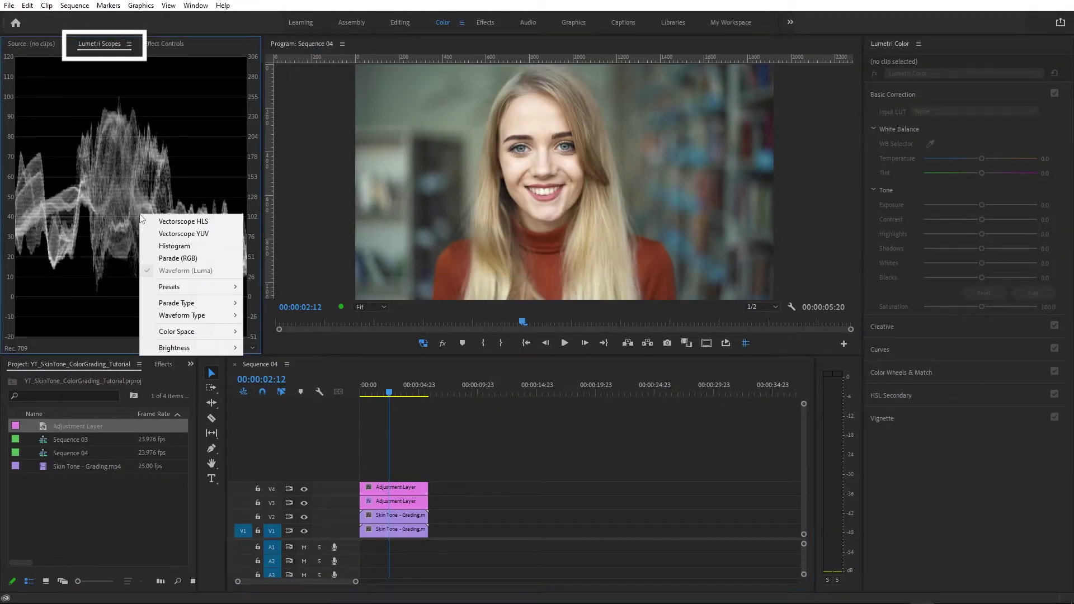
left_click(174, 233)
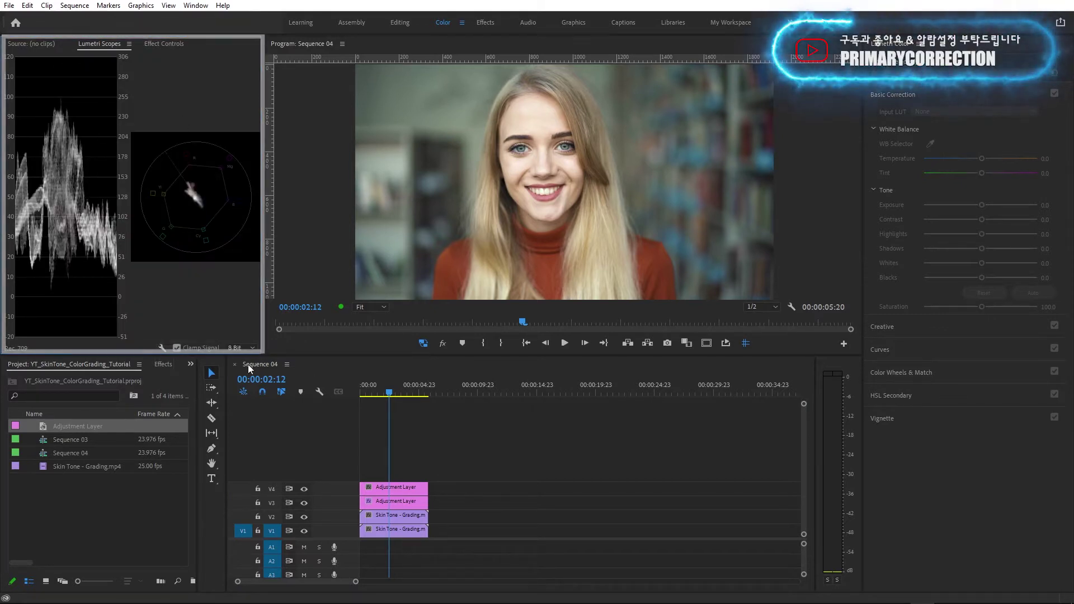
left_click(475, 450)
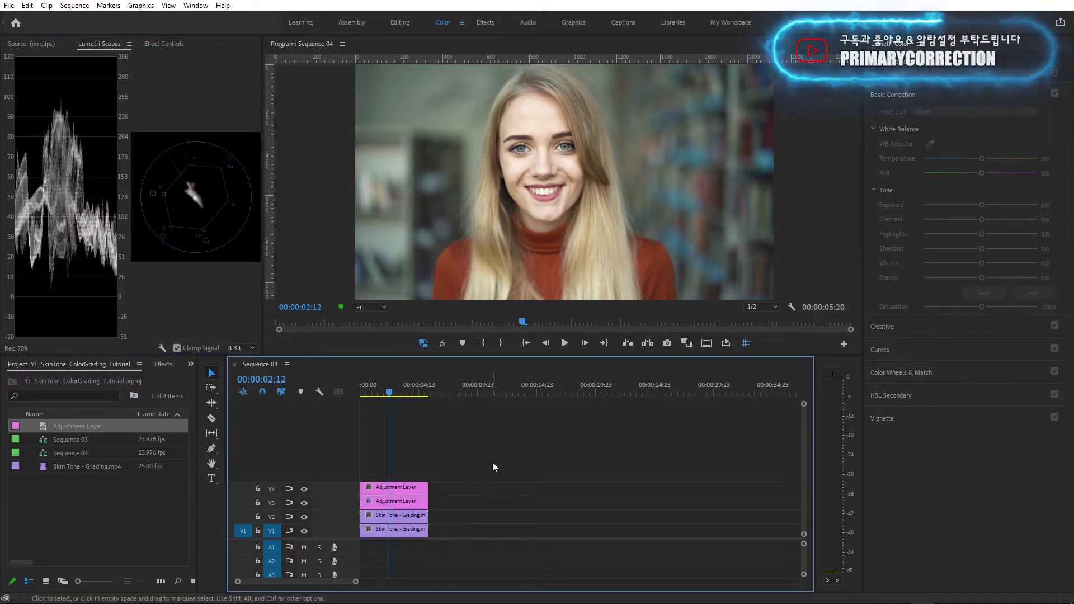
Draw a closed freeform opacity mask over the cheek beside the mouth on the V1 clip.
left_click(402, 531)
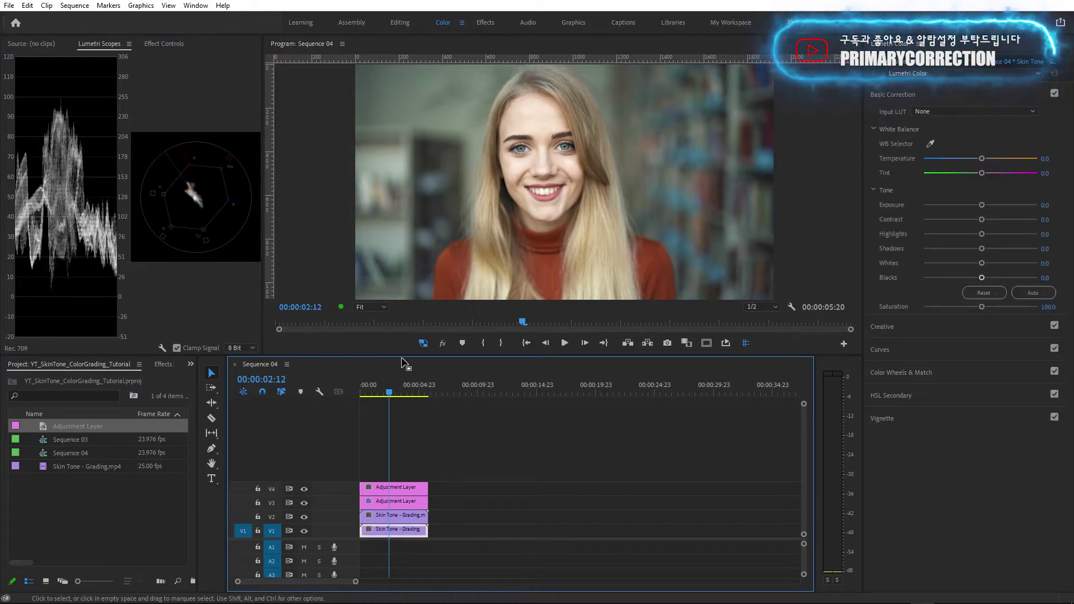
left_click(371, 307)
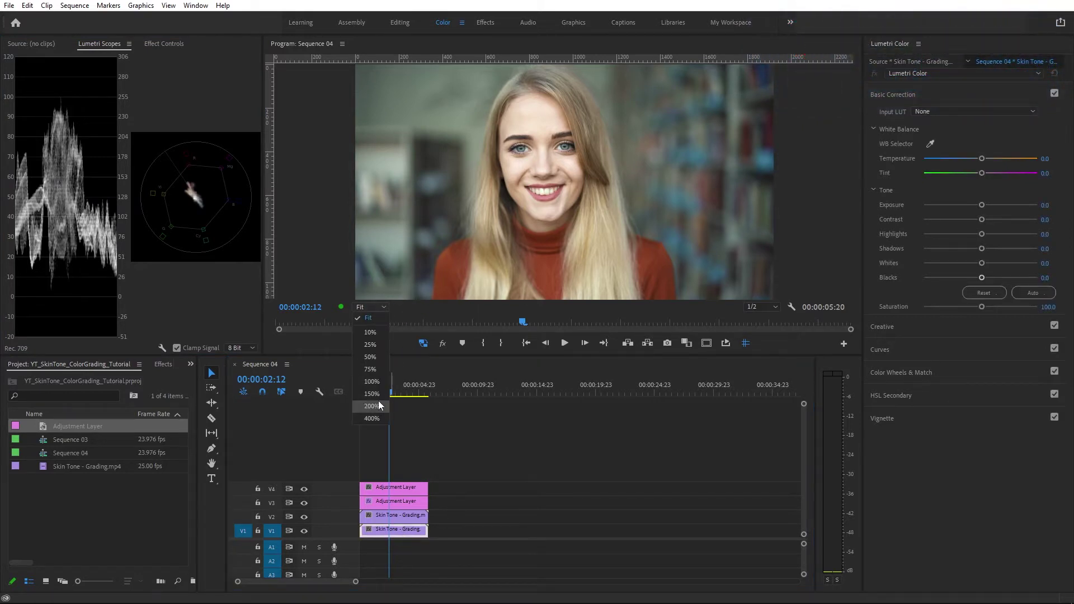
left_click(371, 369)
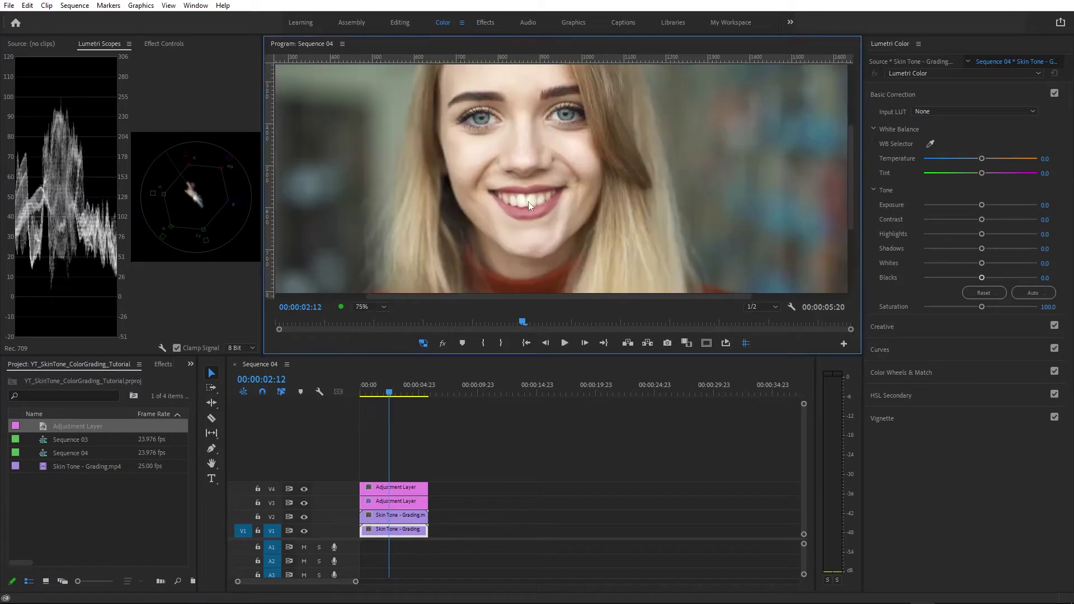
left_click(164, 44)
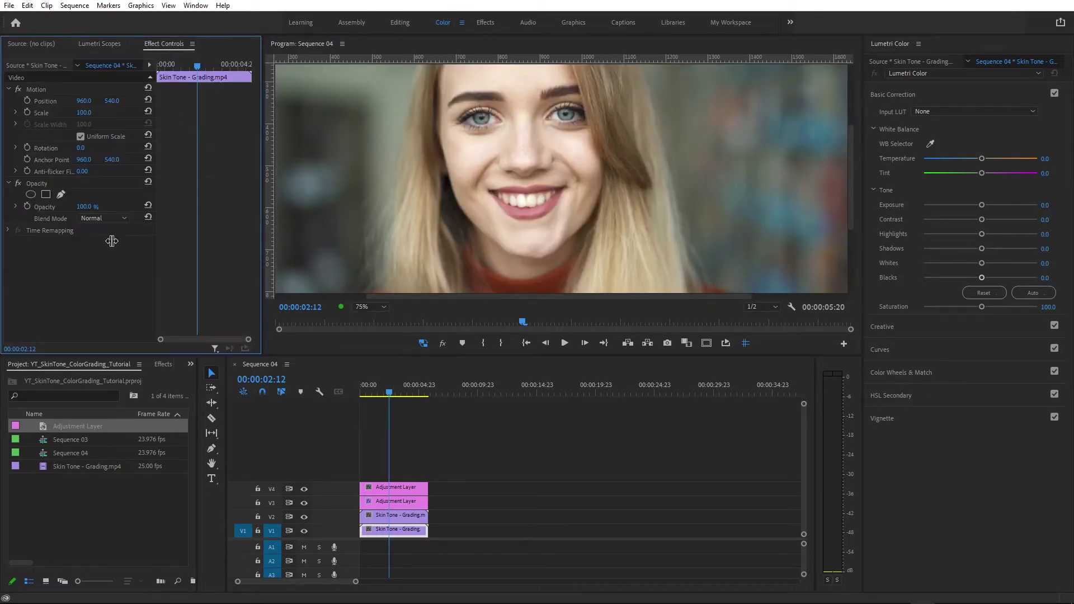
left_click(61, 194)
left_click(446, 137)
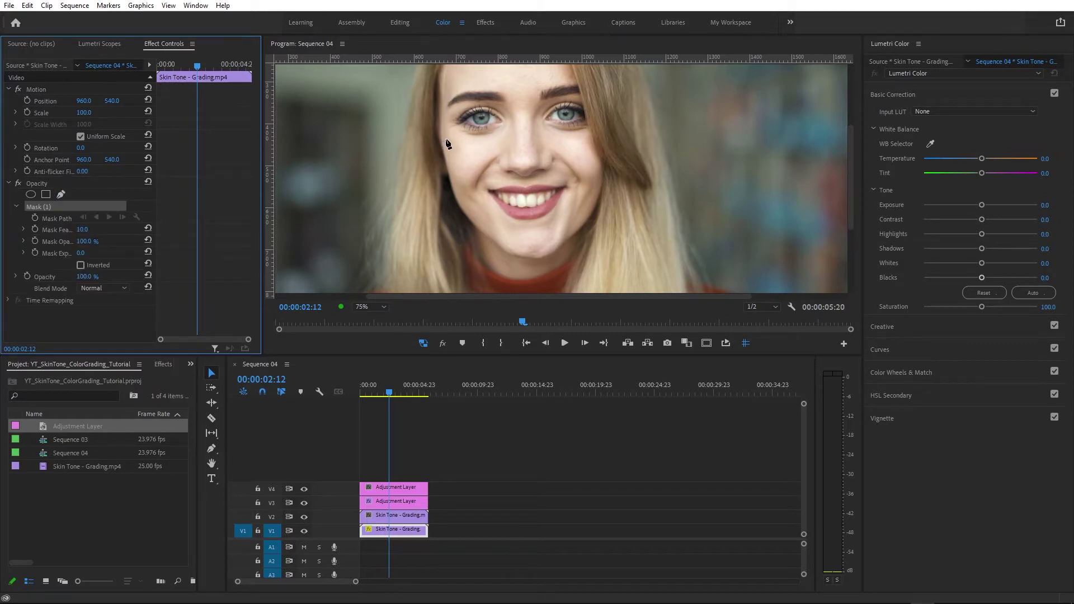
left_click_drag(448, 172, 456, 169)
left_click(462, 203)
left_click(489, 203)
left_click(470, 182)
left_click(486, 155)
left_click(446, 137)
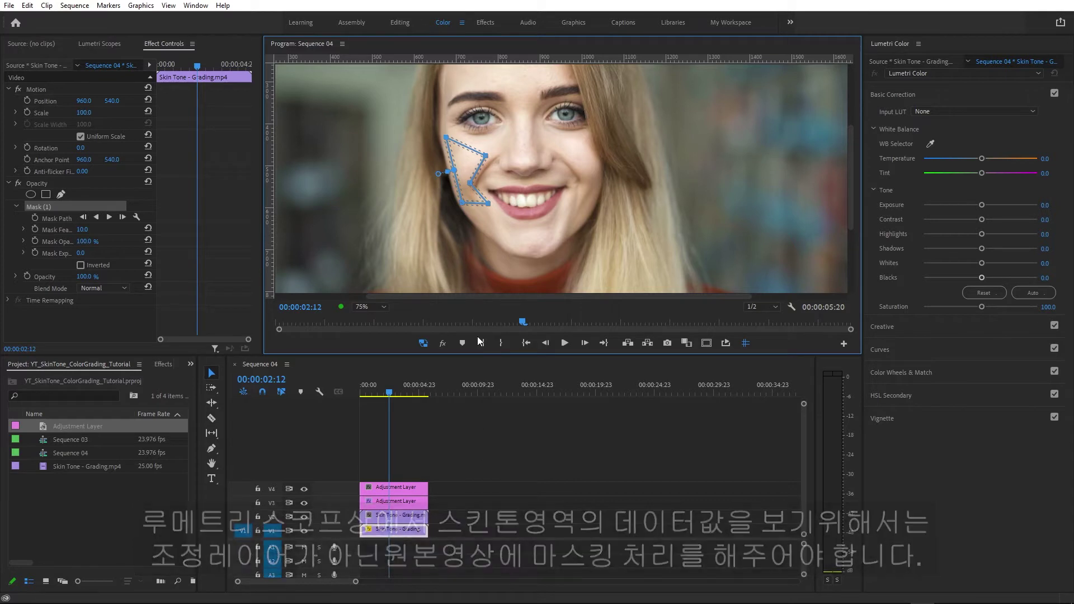
Hide track V2 and examine the masked skin patch against the skin tone line in the vectorscope.
left_click(303, 517)
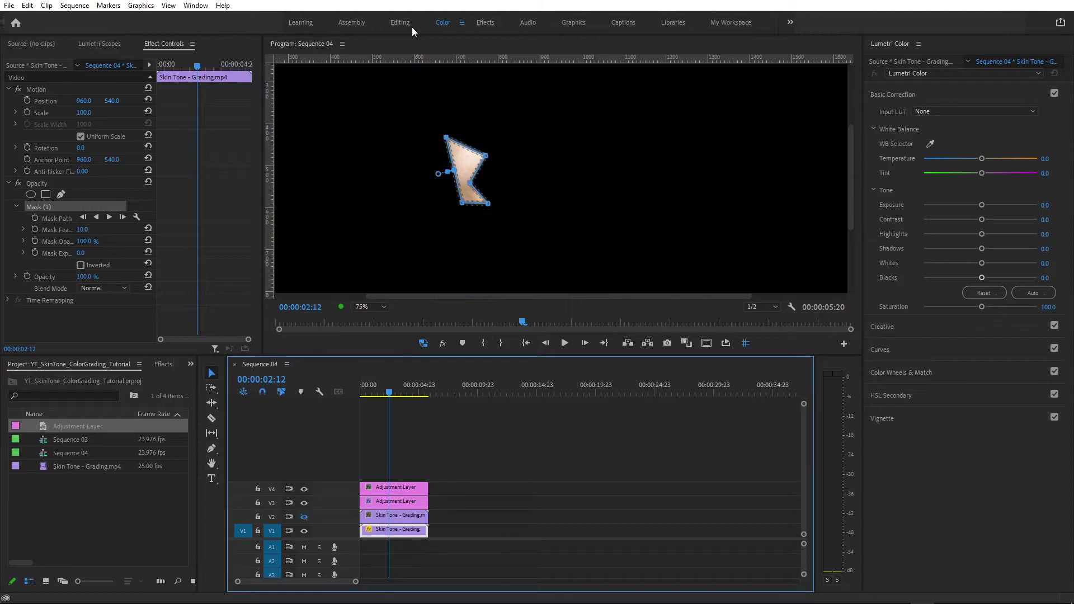
left_click(99, 43)
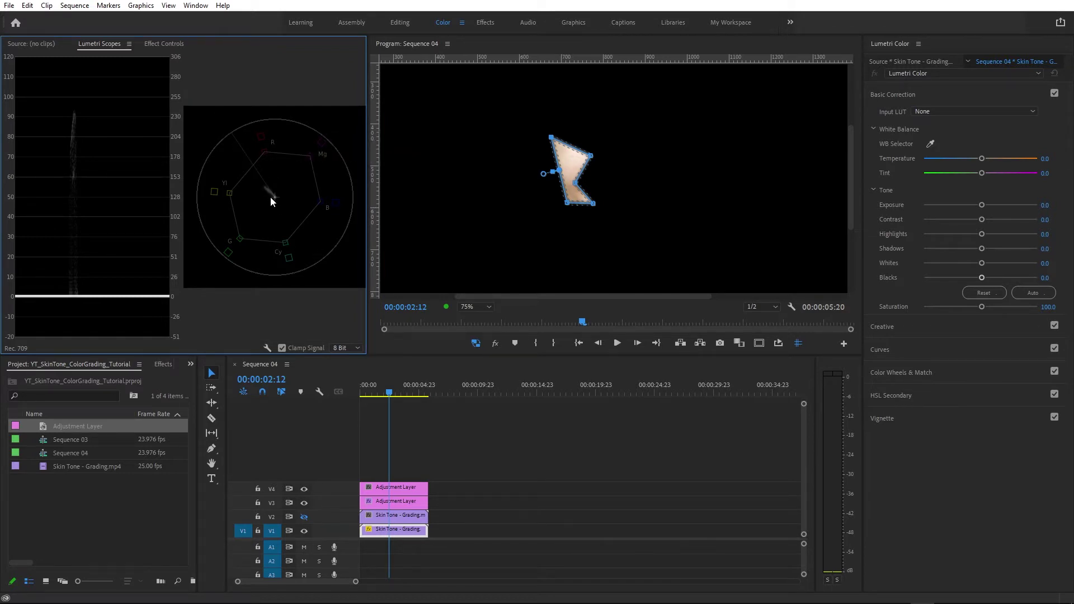
left_click(347, 511)
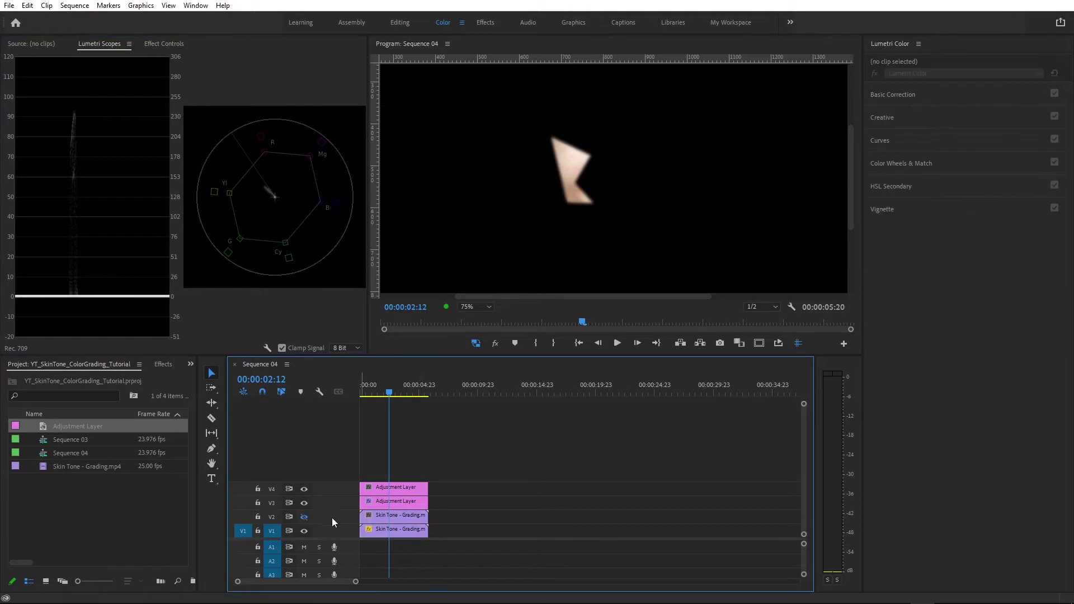
Show track V2 again and fit the whole frame in the program preview.
left_click(304, 516)
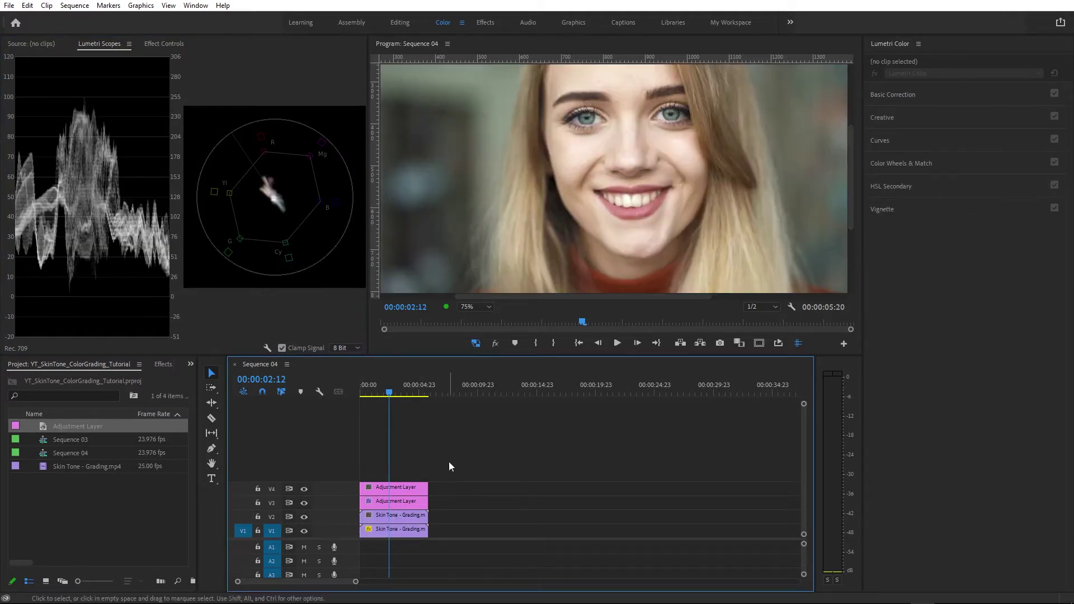
left_click(475, 308)
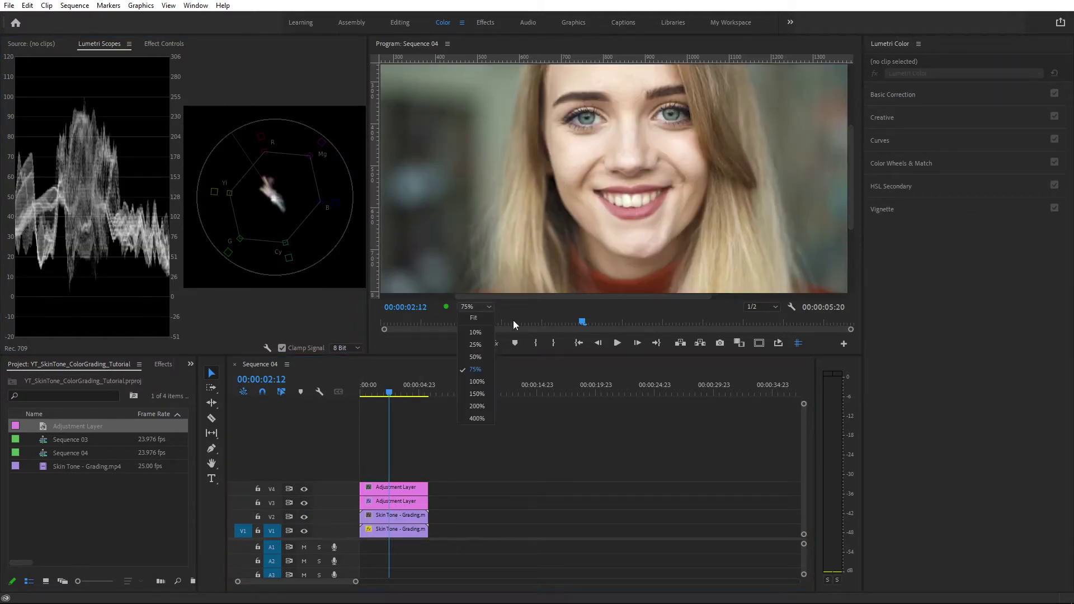
left_click(476, 320)
left_click(484, 469)
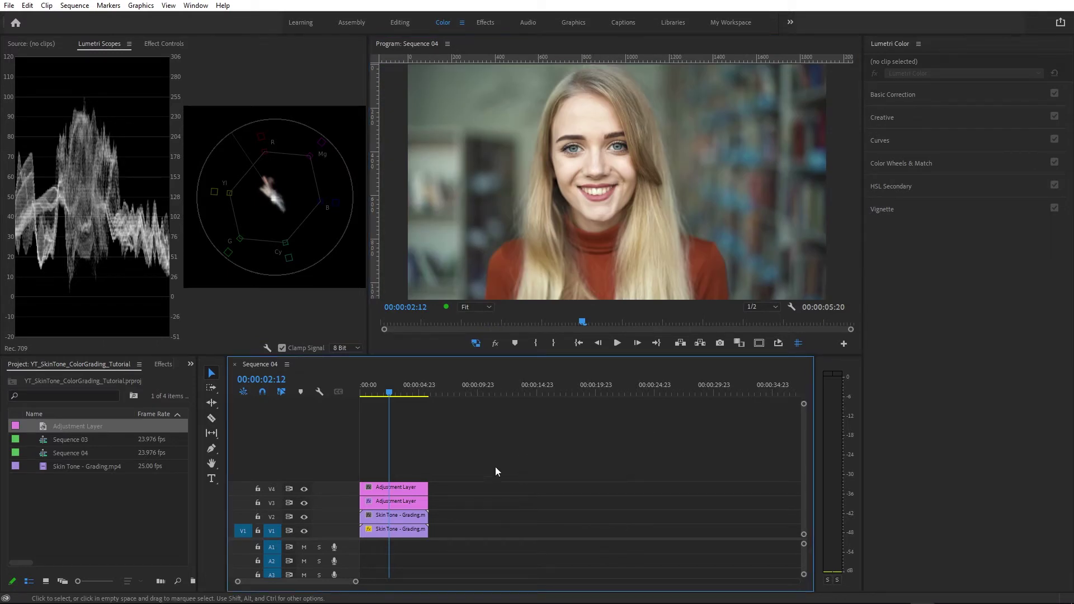
Sample the facial skin colour as the HSL Secondary key on the V4 adjustment layer.
left_click(401, 488)
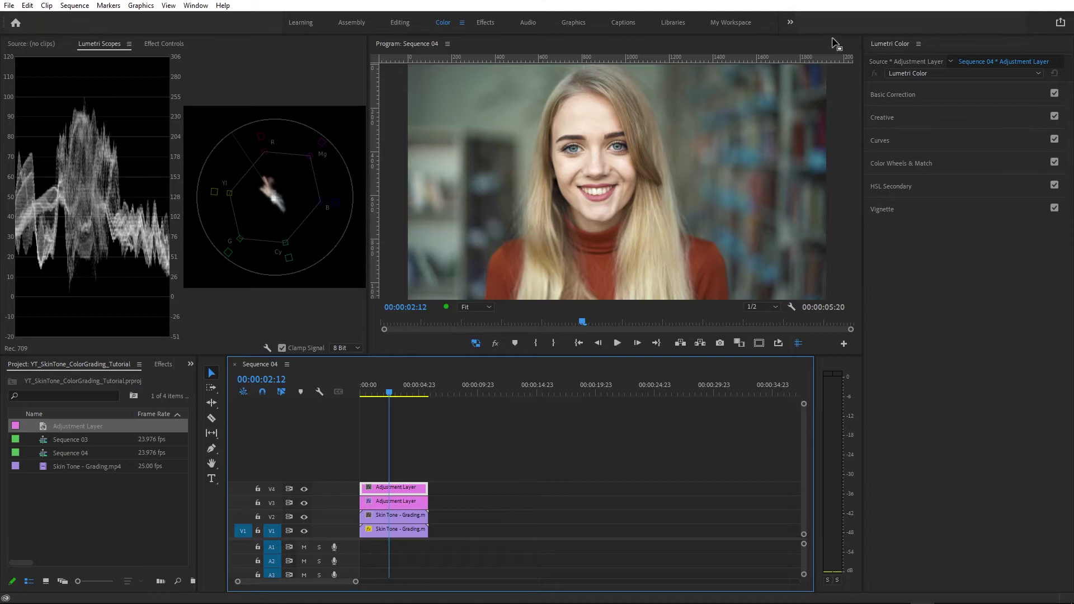
left_click(903, 187)
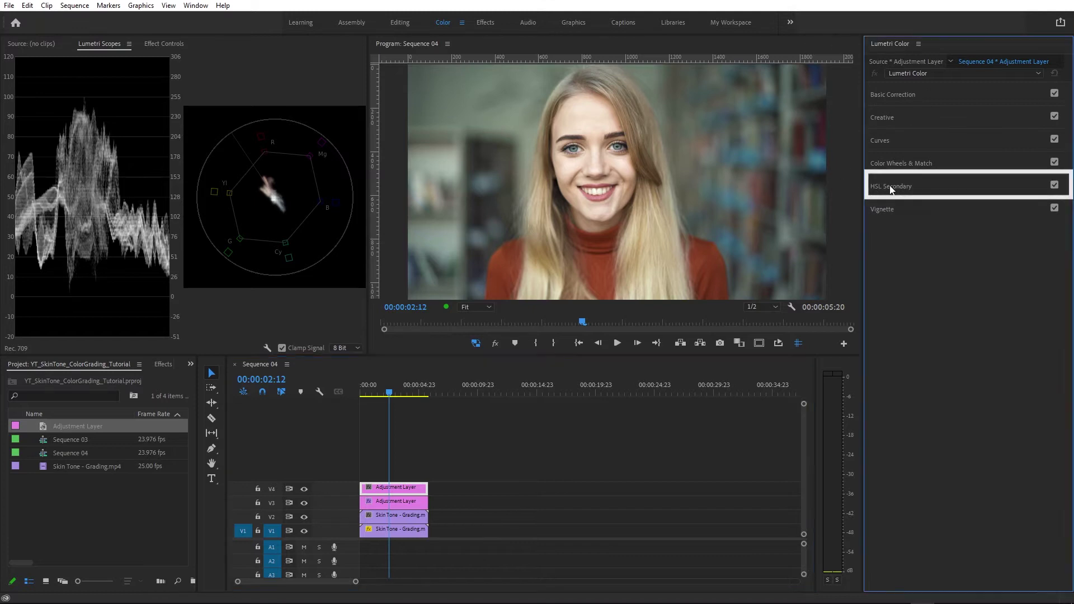
left_click(930, 221)
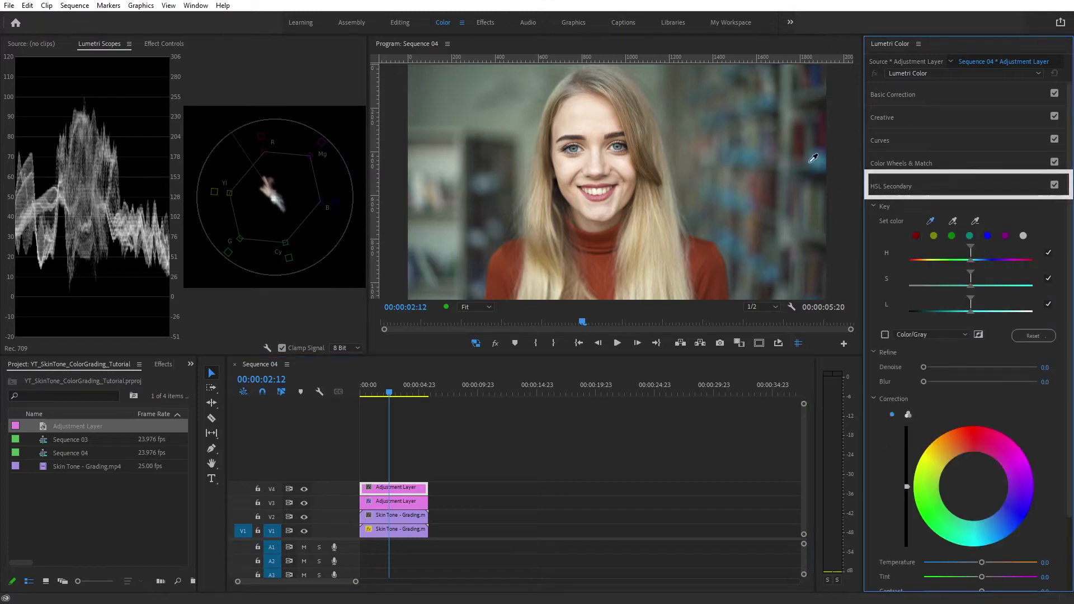
left_click(593, 117)
left_click(571, 184)
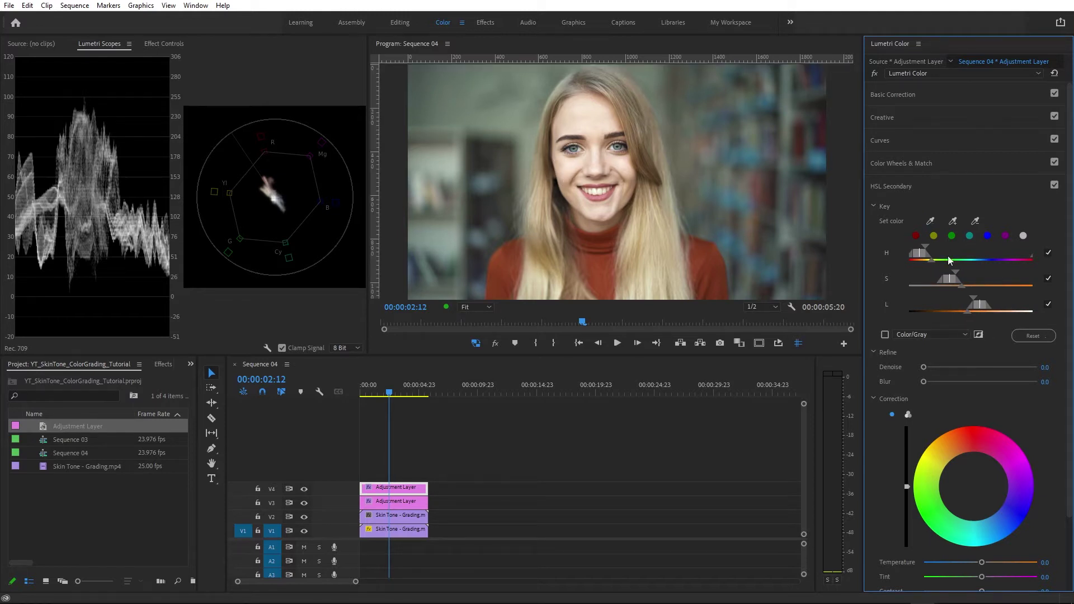
Widen the key's hue, saturation and luminance ranges while previewing the Color/Gray mask, and turn the preview off.
left_click(885, 334)
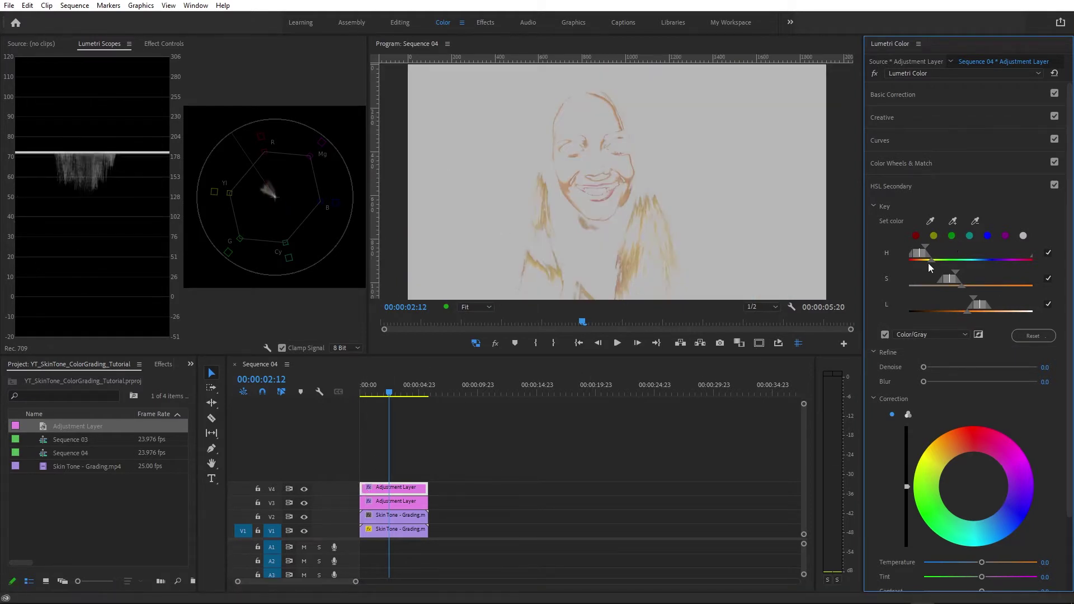
left_click_drag(926, 246, 938, 253)
left_click_drag(956, 273, 939, 312)
left_click(885, 334)
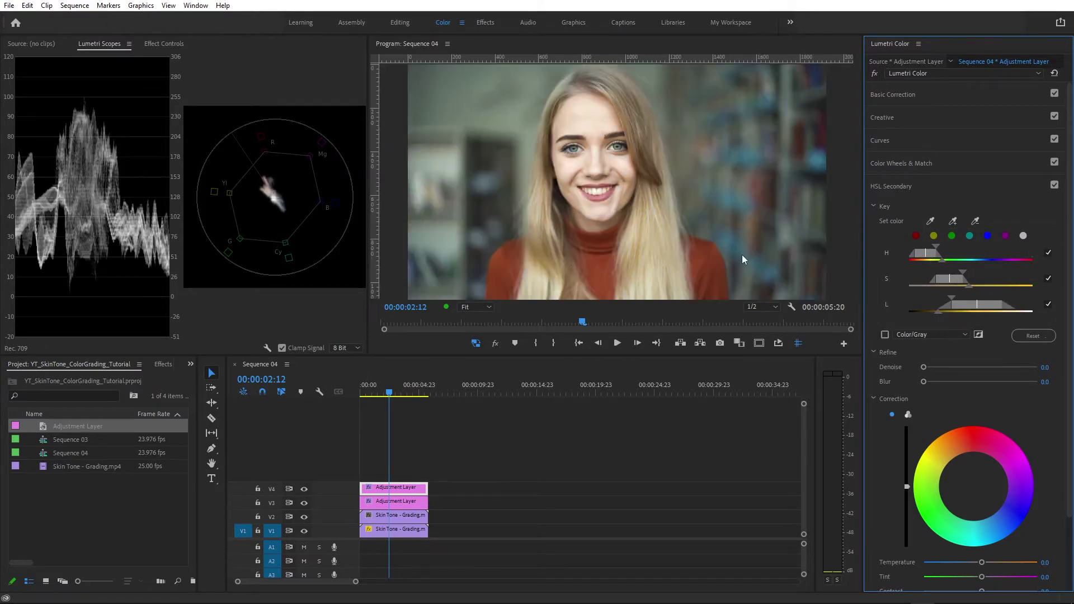
Refine the H, S and L ranges in the mask preview so the key covers most of the face, and leave the preview.
left_click(885, 334)
left_click_drag(941, 261, 932, 260)
left_click_drag(951, 298, 984, 286)
left_click_drag(978, 306, 988, 280)
left_click_drag(931, 285, 936, 254)
left_click_drag(991, 280, 998, 303)
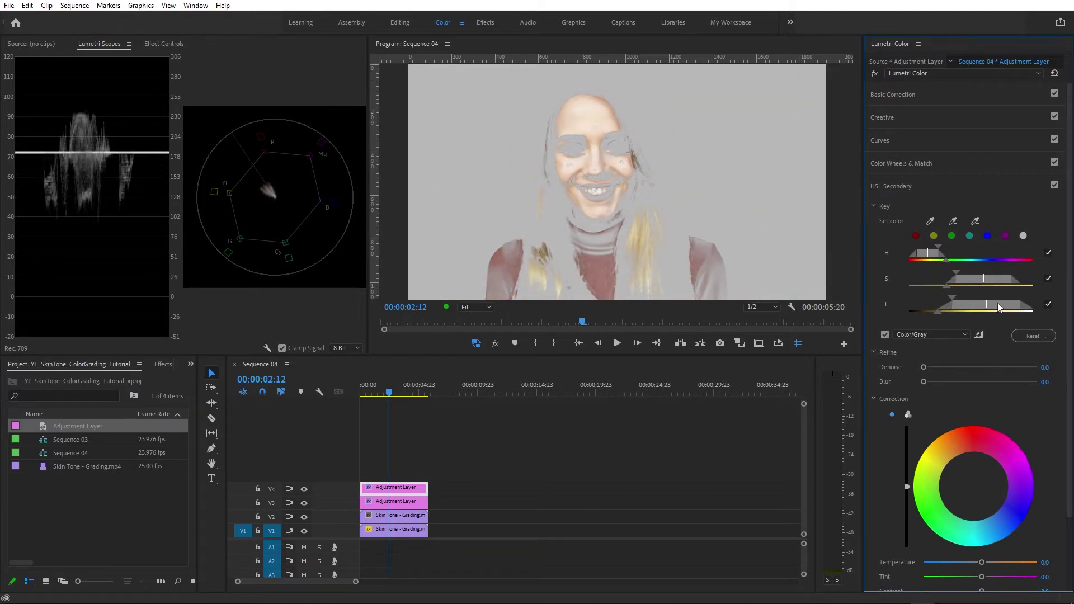
left_click(885, 335)
Check the isolated skin sample with track V2 hidden, show V2 again, and inspect the key in the Color/Gray mask preview.
left_click(304, 517)
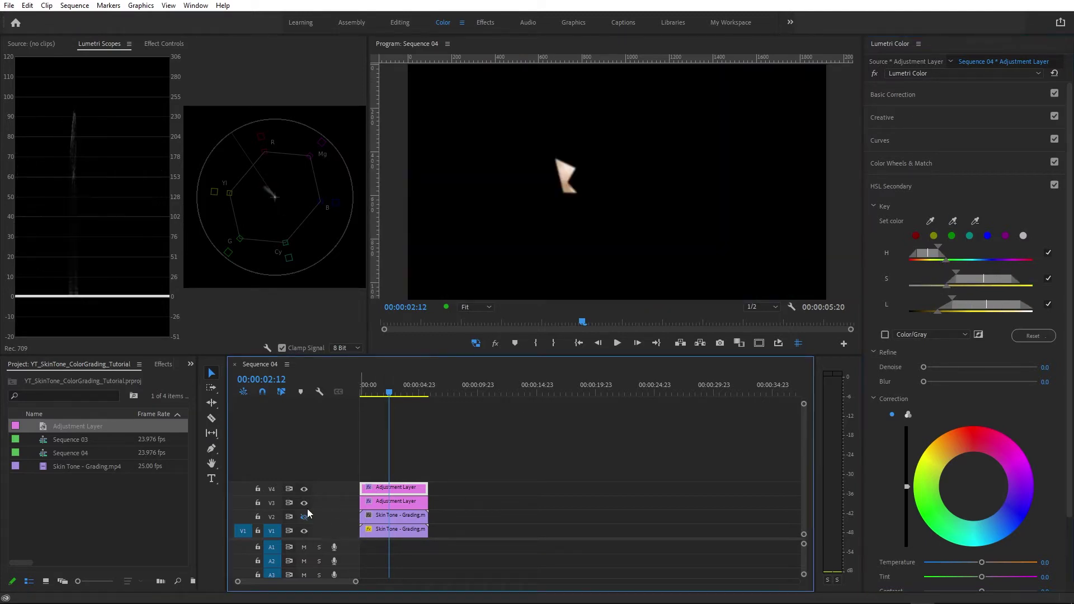
left_click(304, 516)
left_click(885, 334)
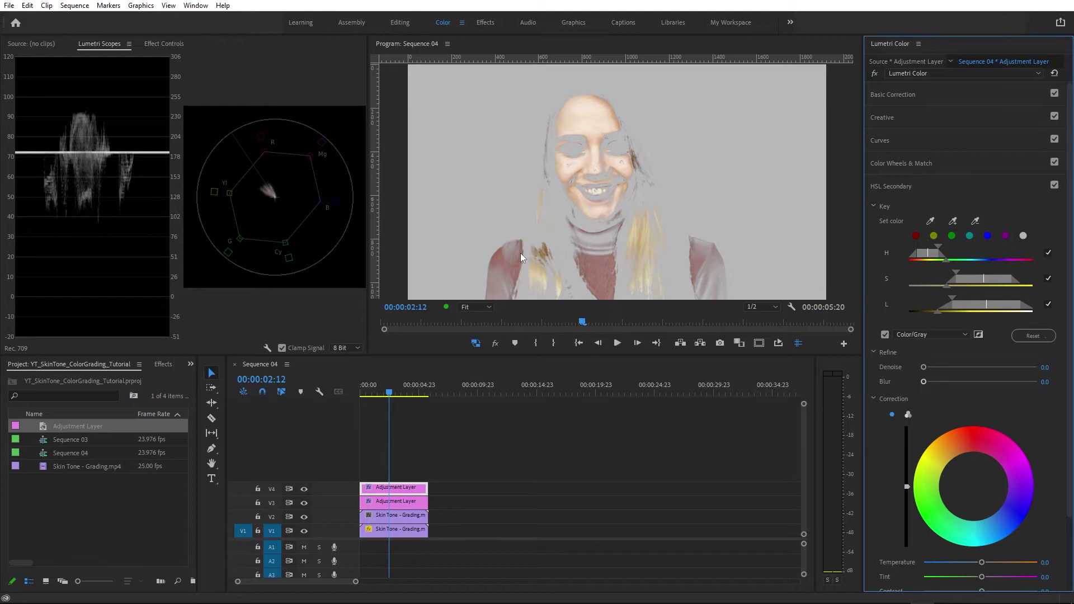
left_click(884, 334)
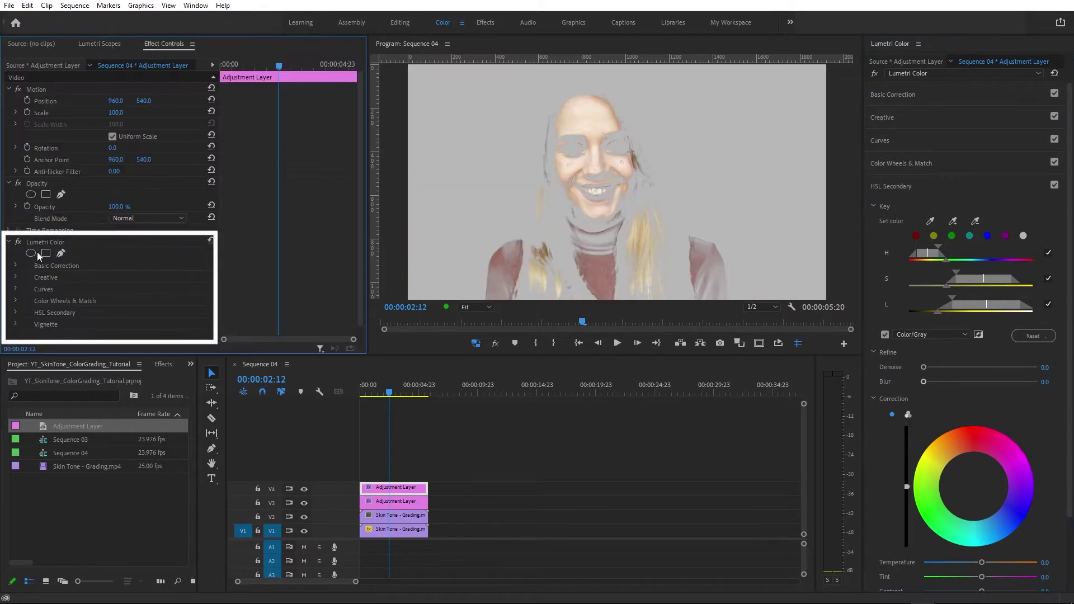
Add an ellipse mask to the V4 adjustment layer's Lumetri Color effect and reshape, narrow and tilt it around the face.
left_click(31, 253)
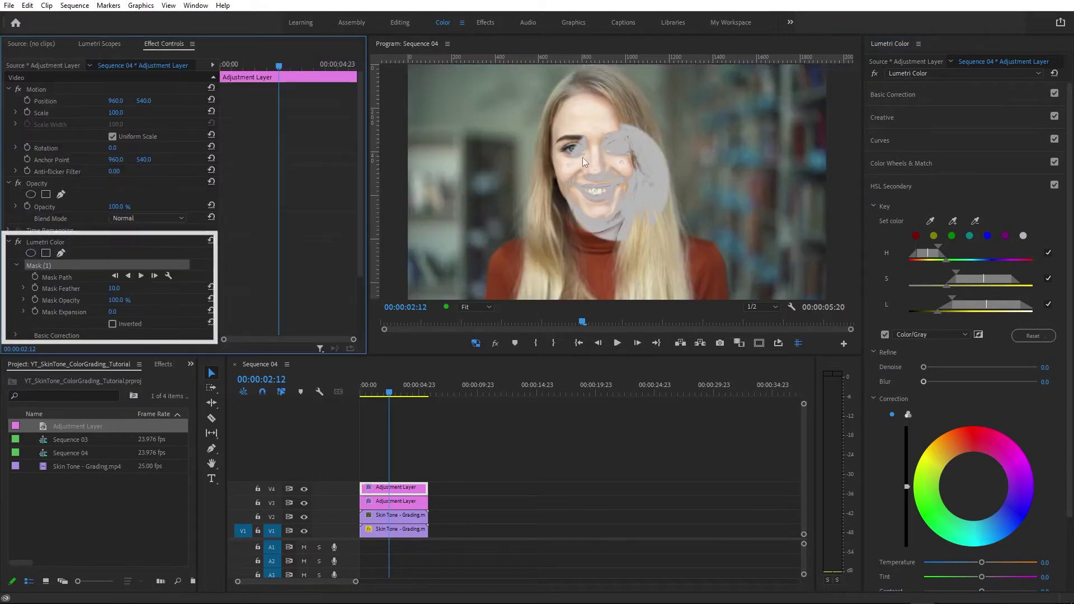
left_click_drag(610, 188, 592, 144)
left_click_drag(597, 209, 597, 234)
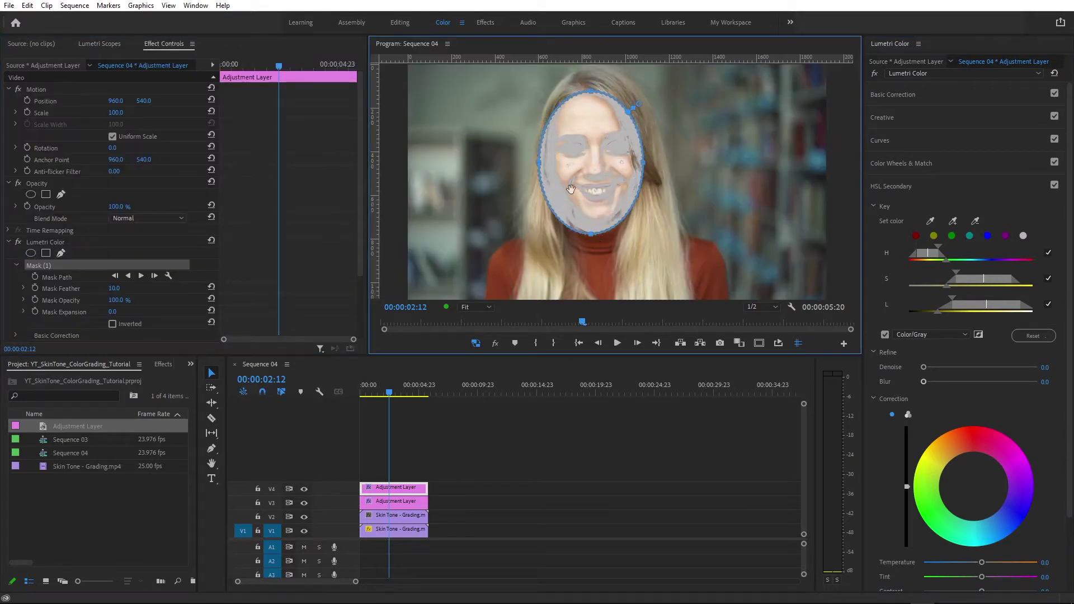
left_click_drag(544, 163, 551, 163)
left_click_drag(643, 163, 637, 164)
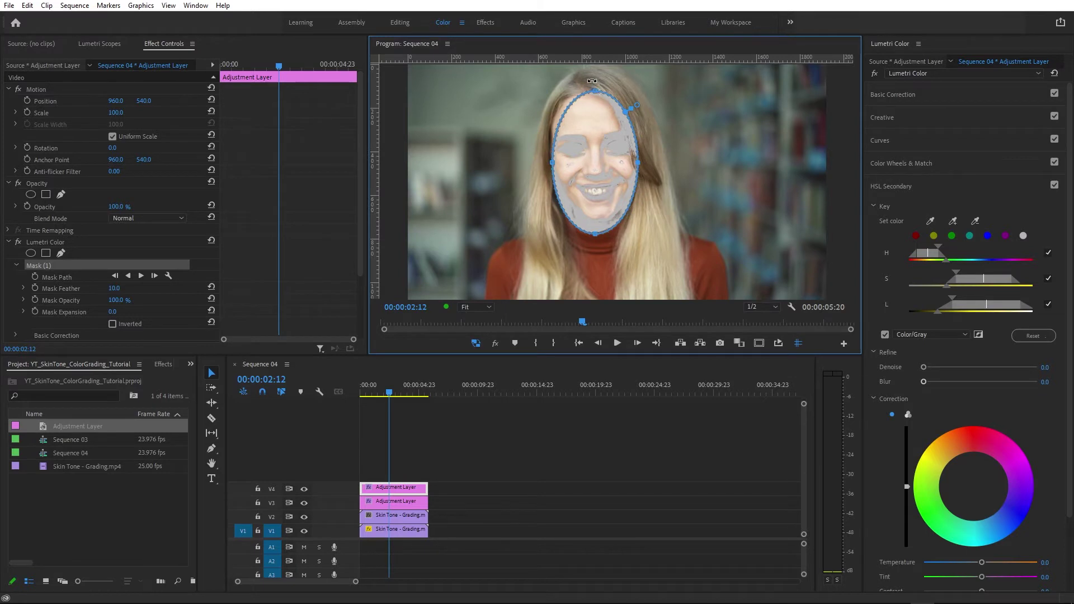
left_click_drag(594, 84, 583, 80)
Set the face mask's feather to 17 and turn off the Color/Gray mask preview.
left_click(115, 288)
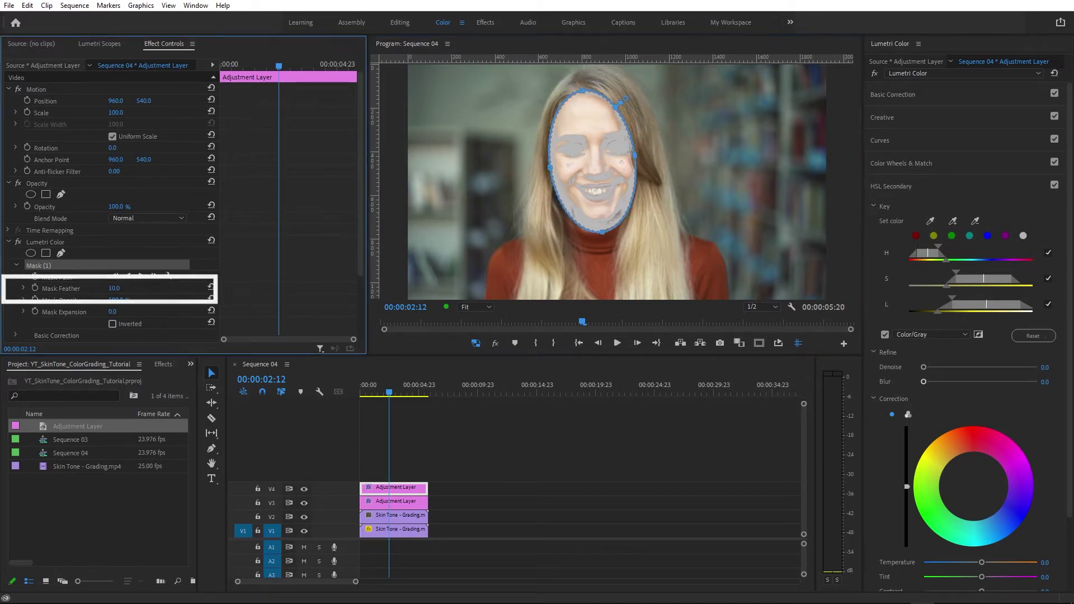
left_click(456, 491)
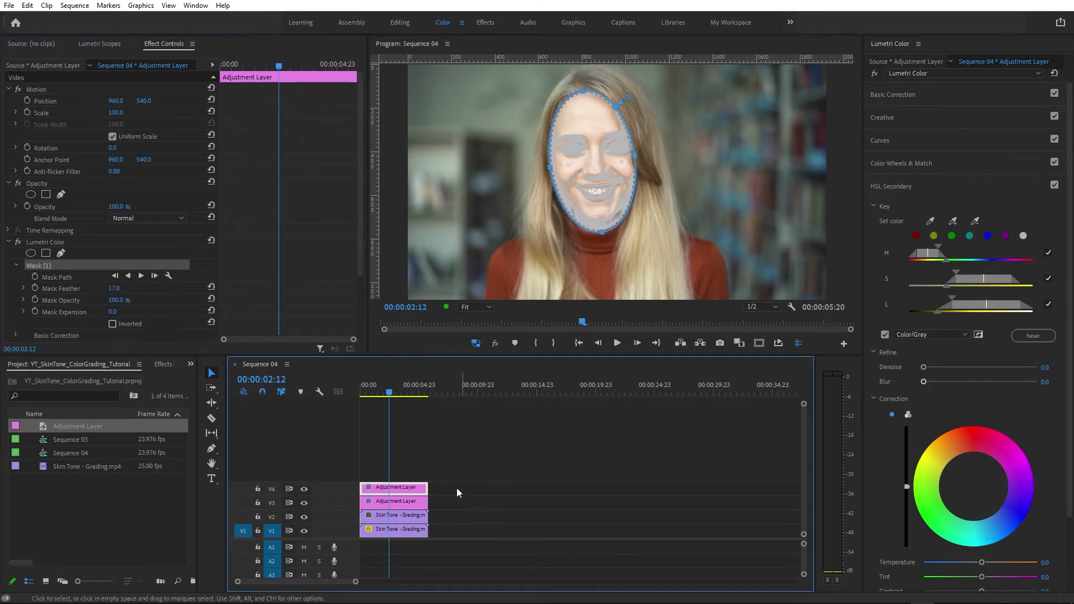
left_click(908, 314)
key("d")
left_click(885, 334)
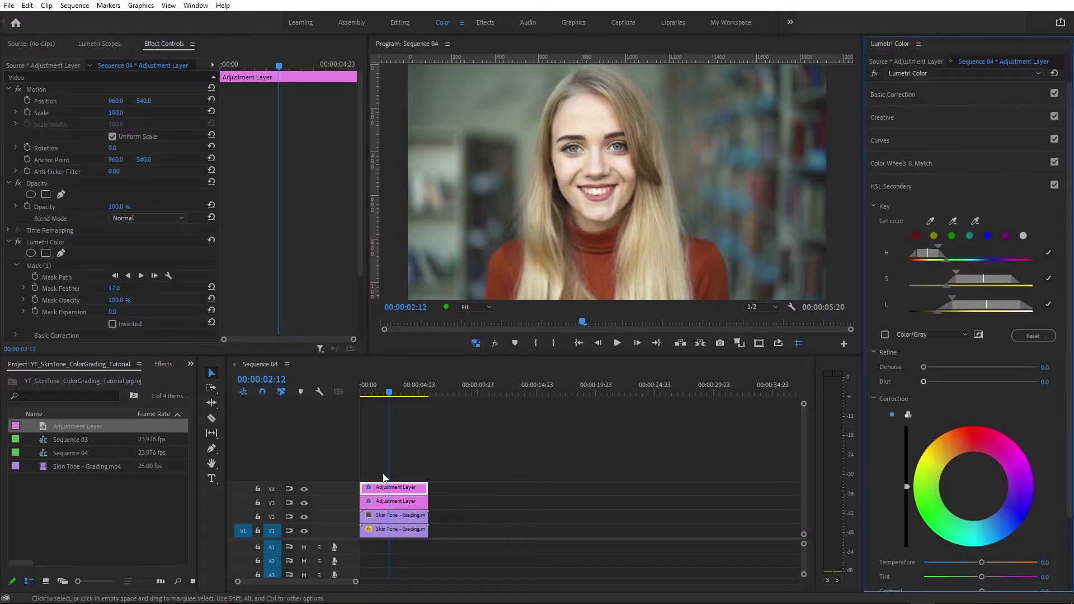
Hide track V2 to isolate the skin sample, display the Lumetri Scopes, and switch the HSL Secondary correction to three-way color wheels.
left_click(303, 517)
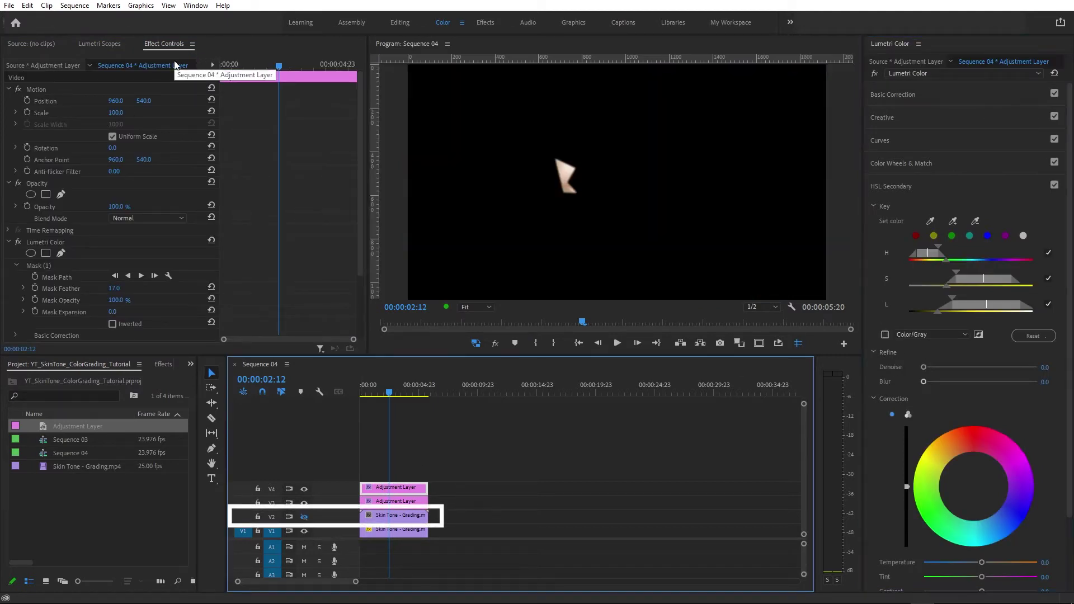
left_click(98, 43)
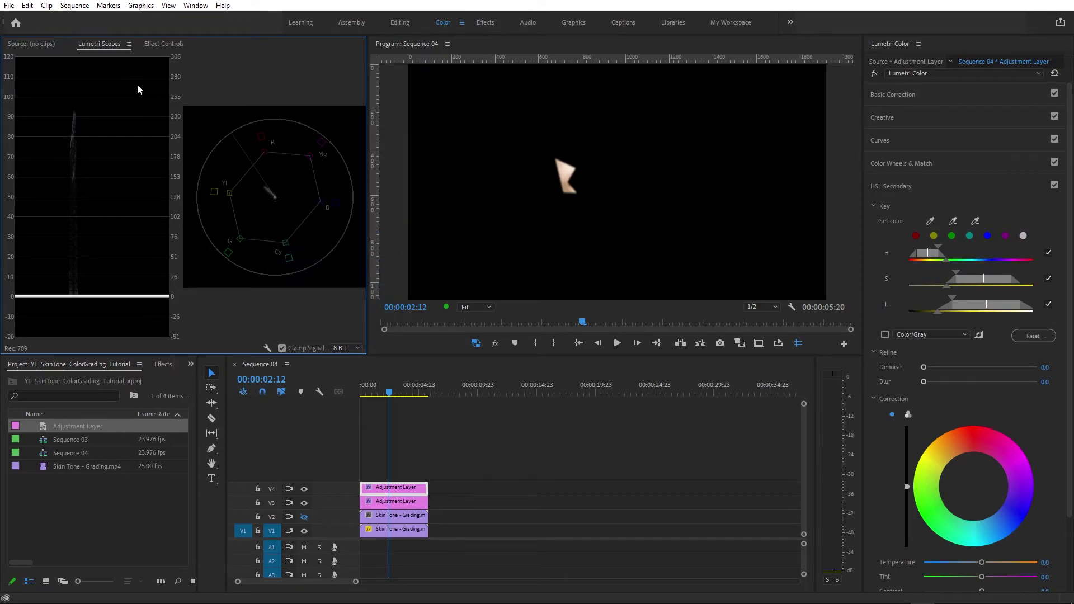
left_click(290, 375)
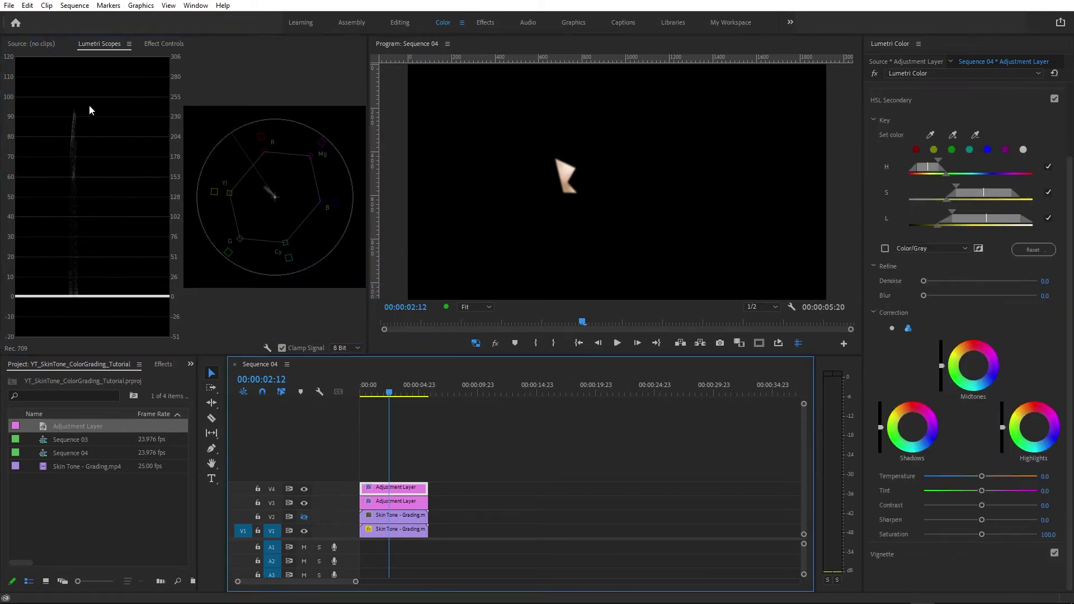
Slightly lower the HSL Secondary highlight, shadow and midtone levels, show track V2 again, and set Contrast to 5.9.
left_click(1003, 429)
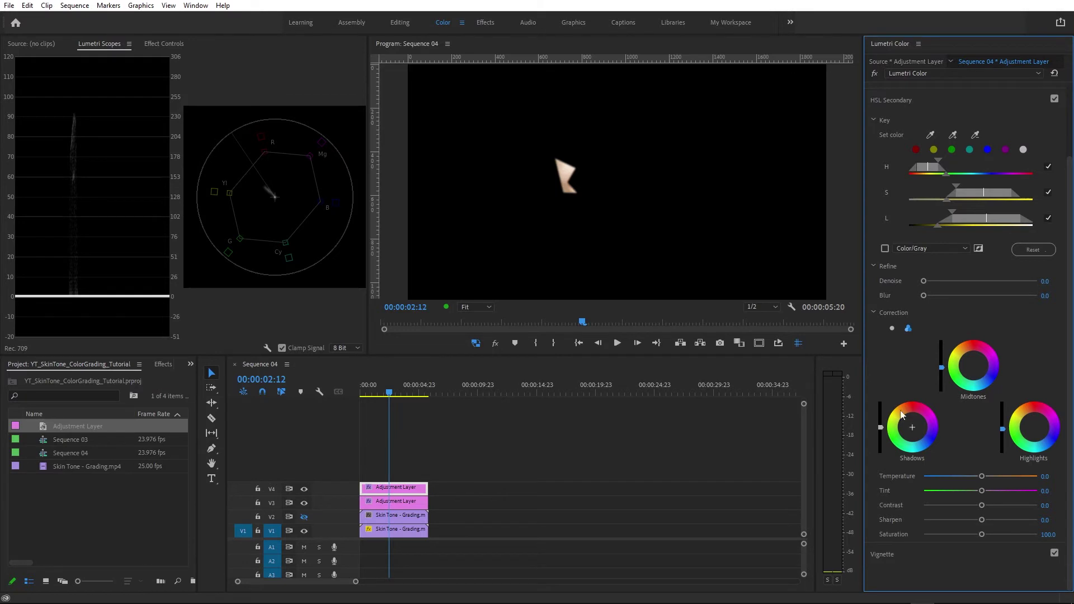
left_click(302, 517)
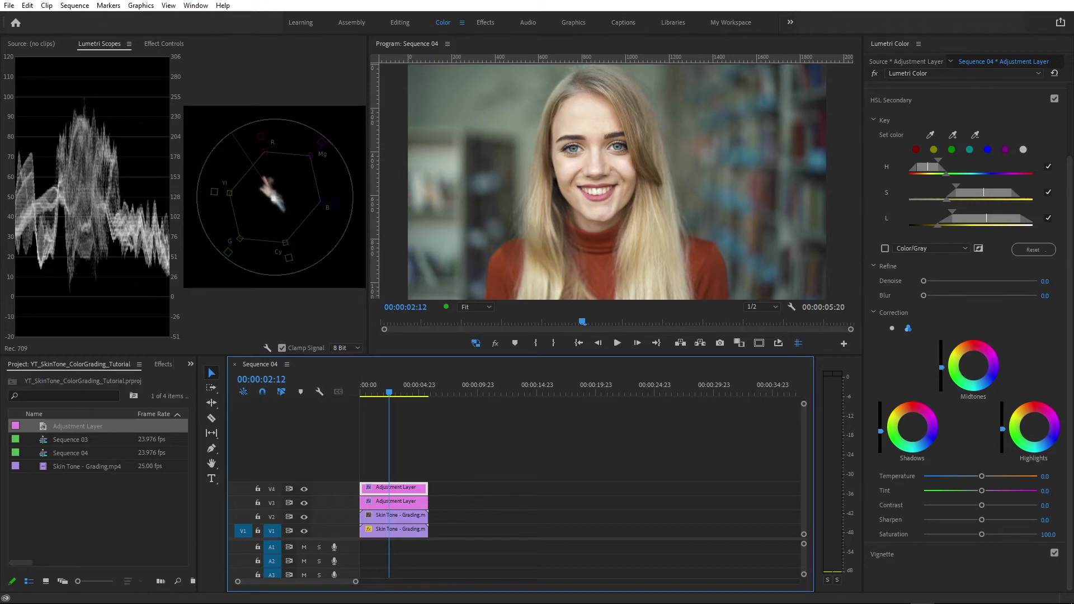
left_click(941, 368)
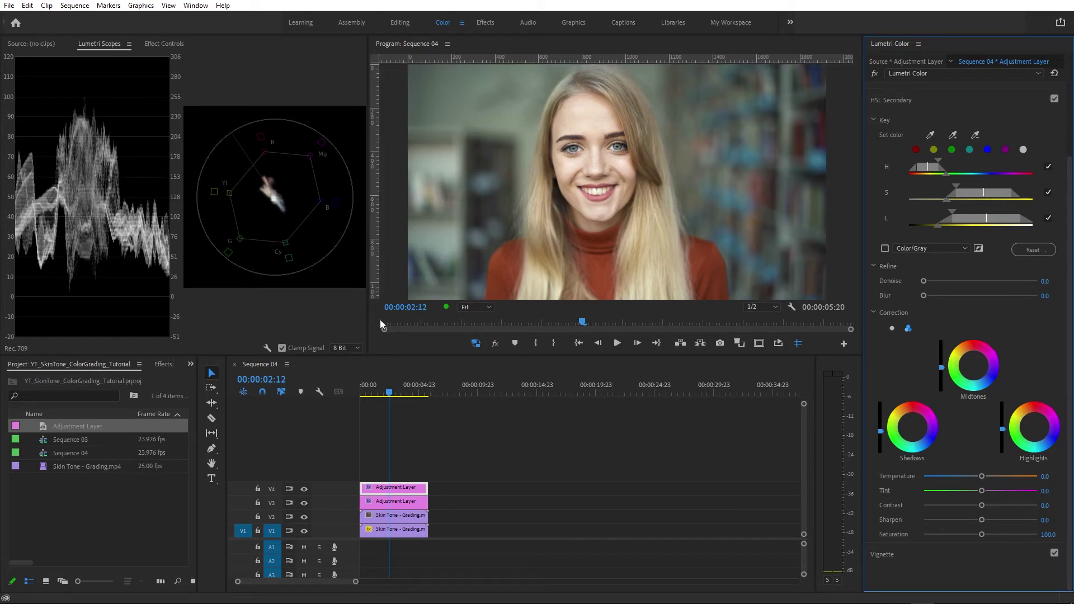
left_click_drag(981, 506, 984, 506)
Fine-tune the HSL Secondary color wheels against the vectorscope's skin tone line with V2 hidden, and show V2 again.
left_click(304, 517)
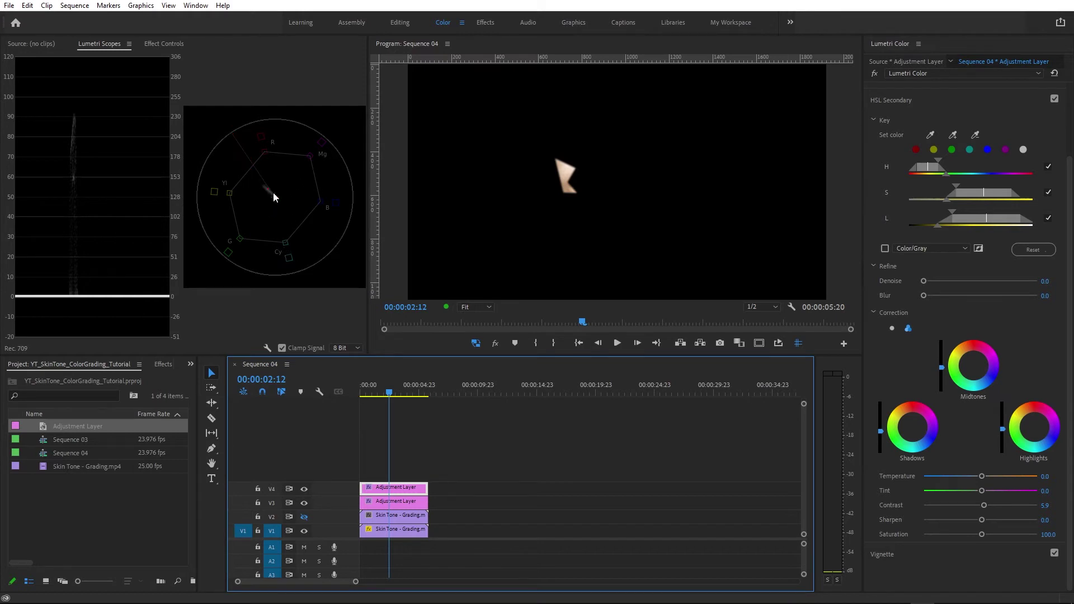
key("ctrl+s")
left_click(973, 366)
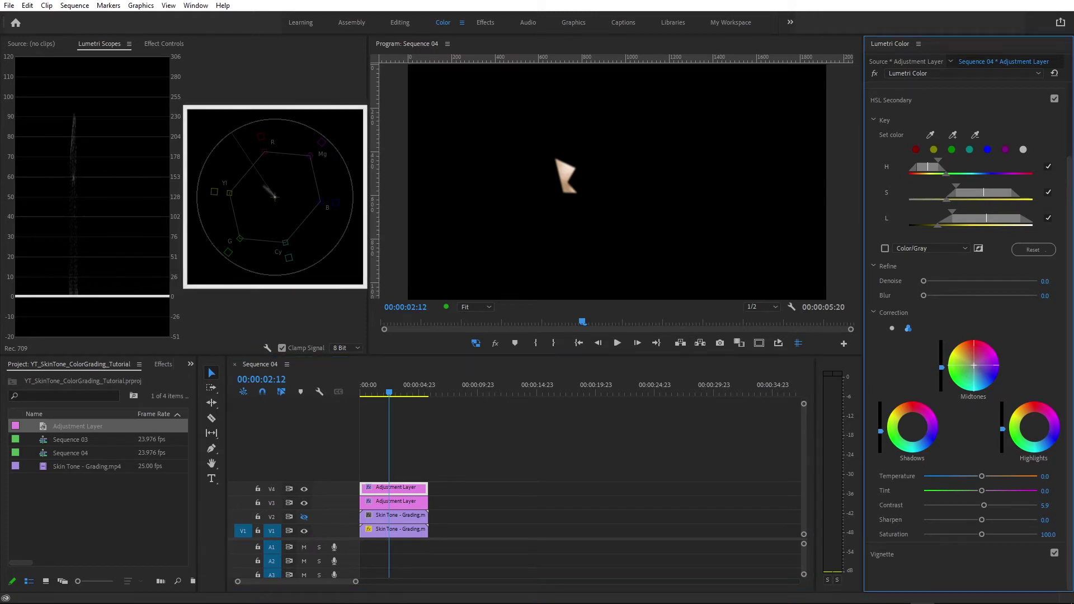
left_click(304, 516)
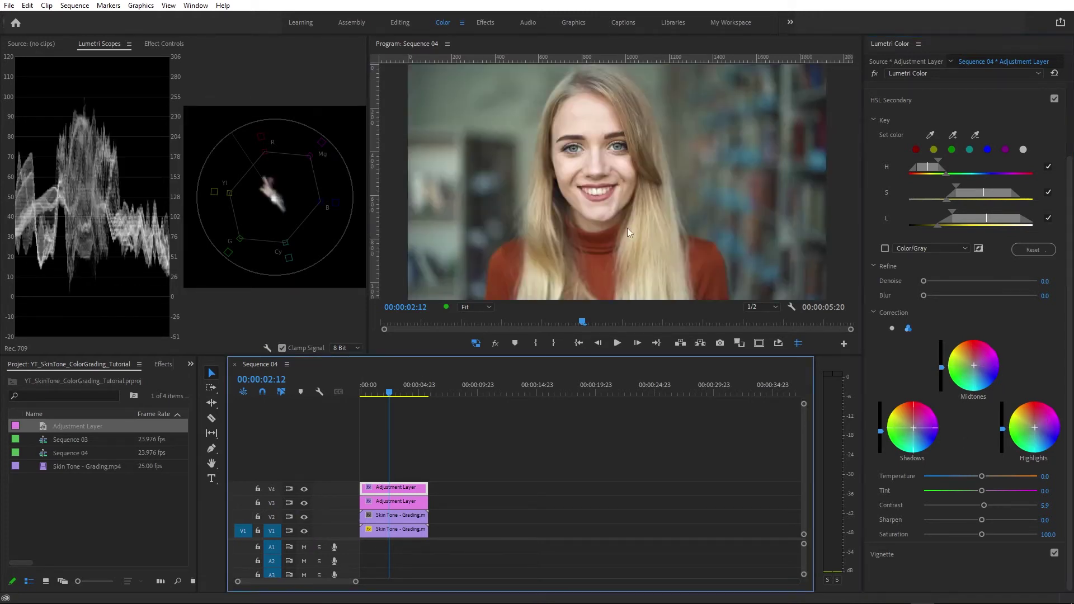
Compare the frame with track V4 hidden and shown, and reduce the HSL Secondary Saturation to 94.1.
left_click(304, 490)
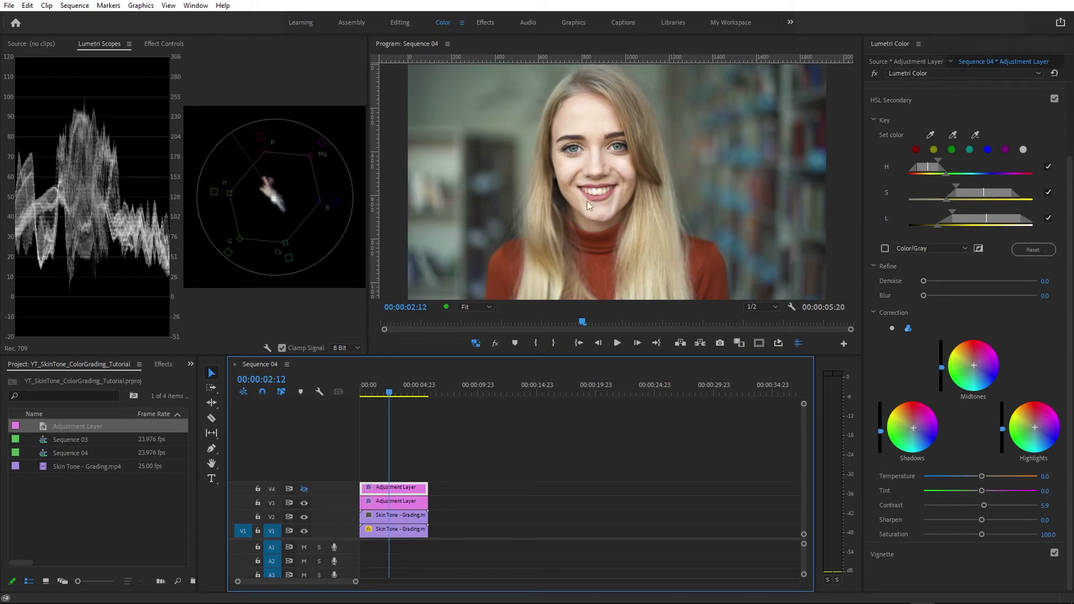
left_click(304, 488)
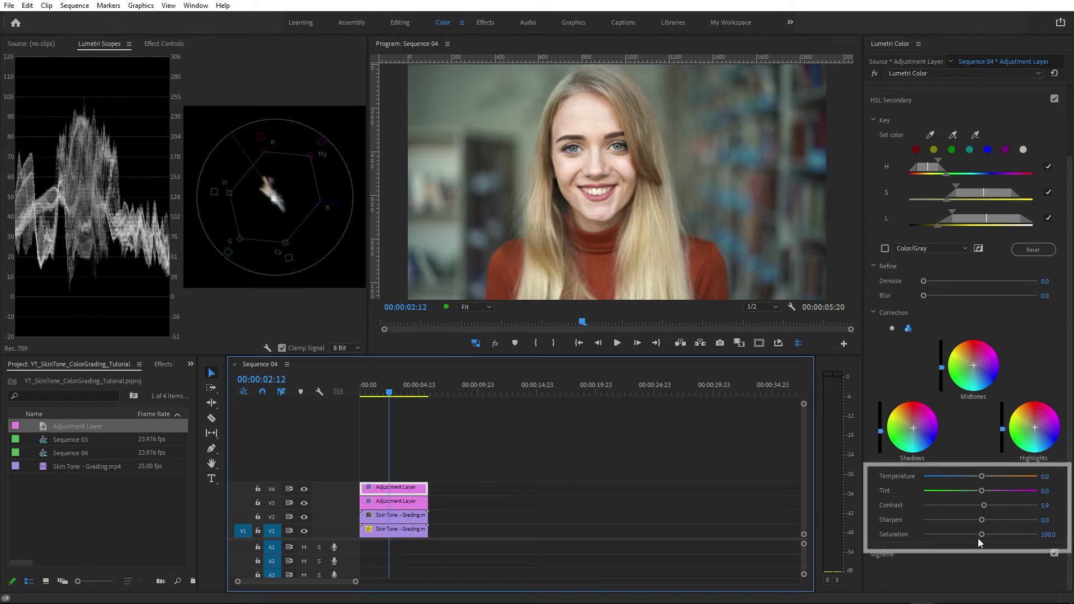
left_click_drag(981, 535, 976, 536)
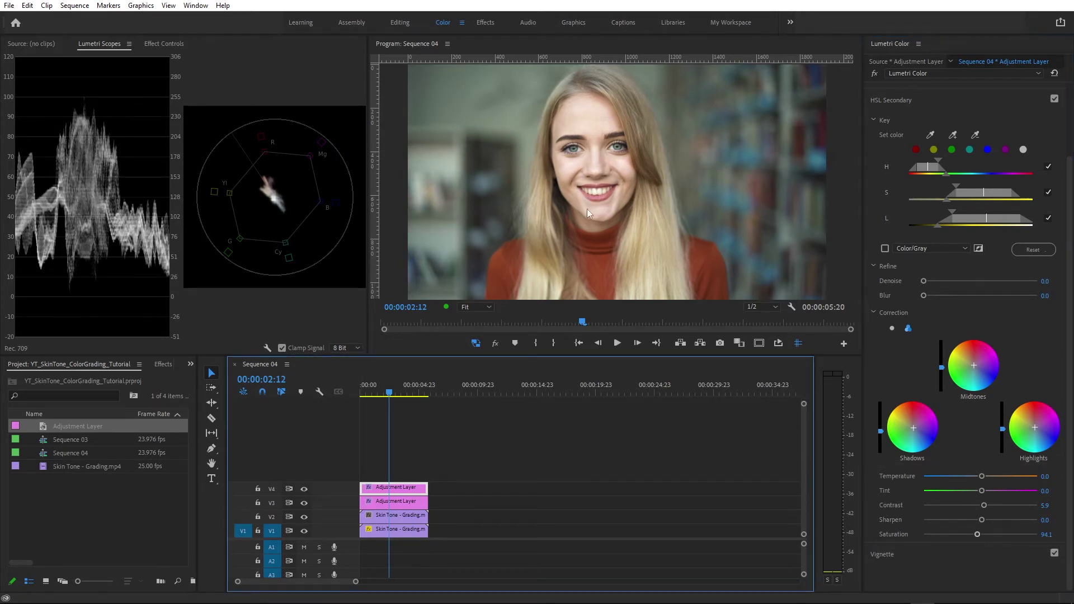
Track the V4 face mask's path forward and backward from 00:00:02:09, and play the clip to check the result.
mouse_move(392, 395)
left_mouse_down()
mouse_move(405, 394)
mouse_move(377, 398)
mouse_move(428, 394)
mouse_move(372, 397)
left_mouse_up()
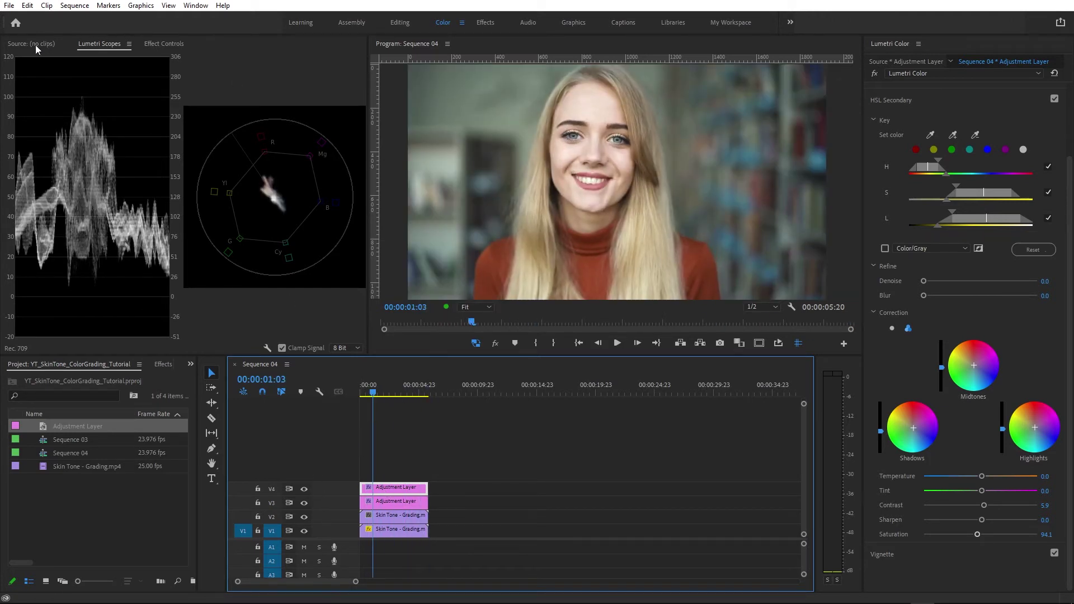
left_click(162, 44)
left_click(31, 253)
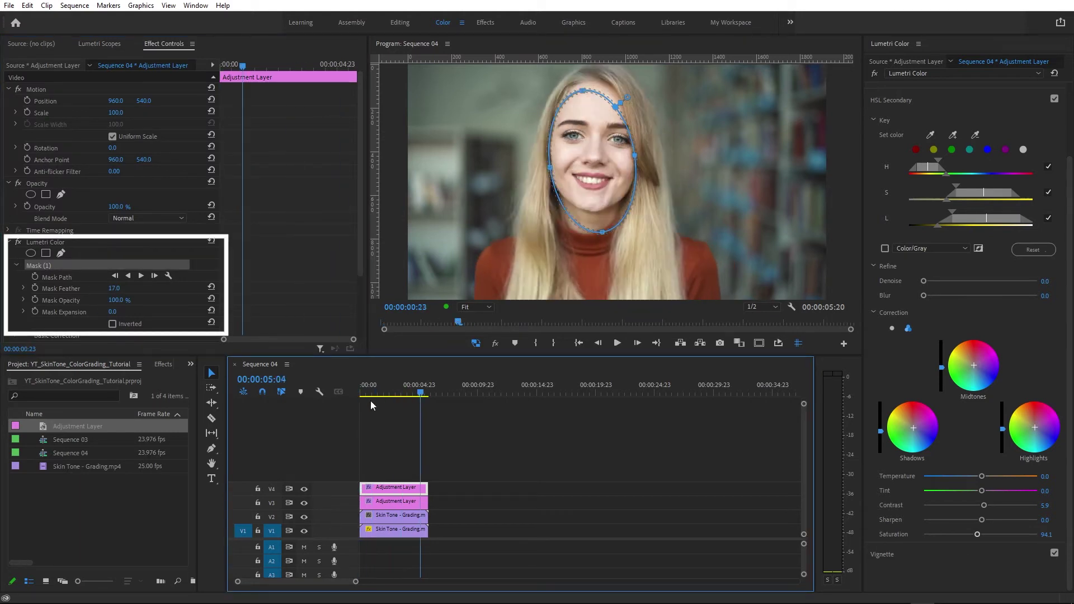
left_click_drag(370, 400, 388, 401)
left_click(141, 276)
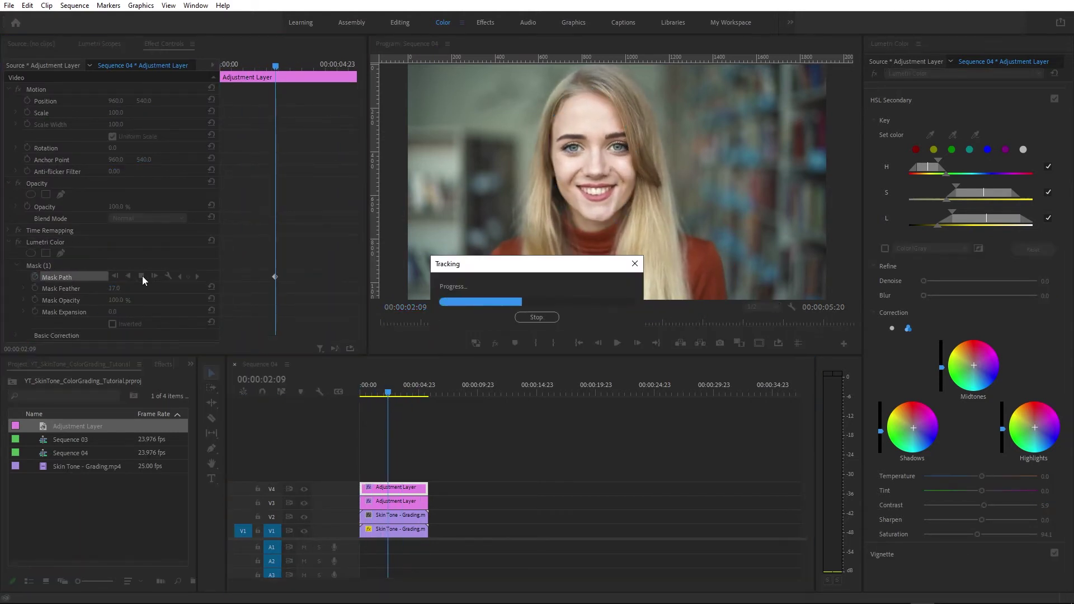
left_click(131, 276)
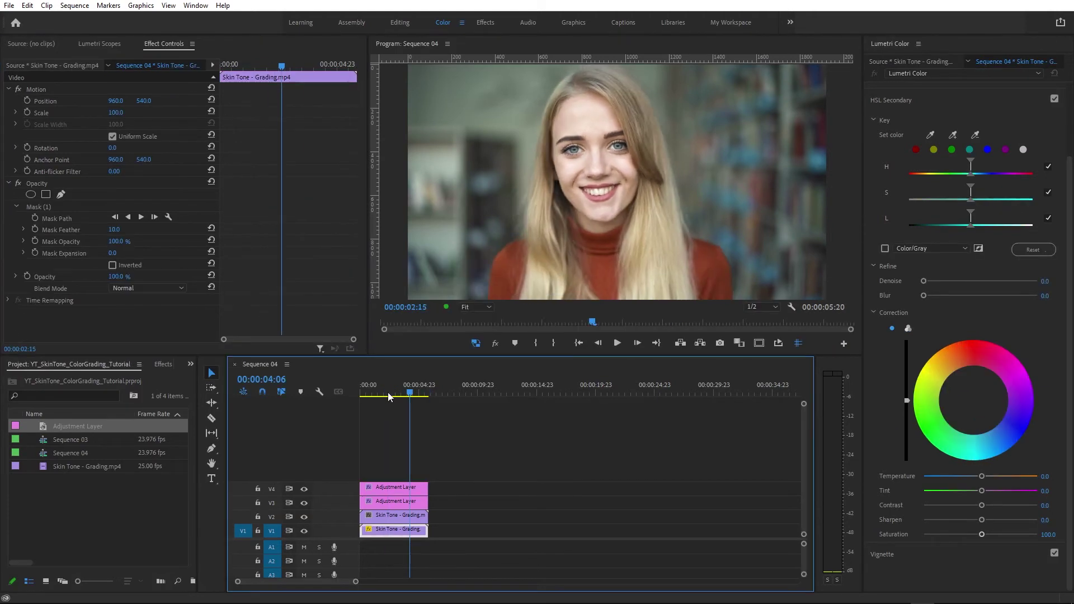
key("space")
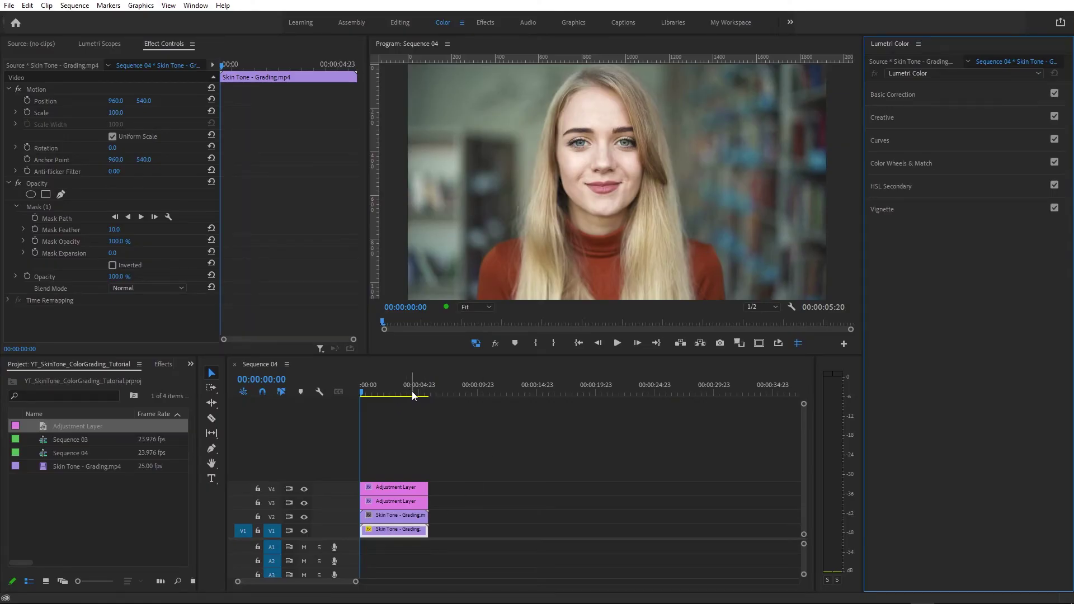
Duplicate all four stacked clips on V1 to V4 after the originals, leaving a small gap.
left_click(433, 482)
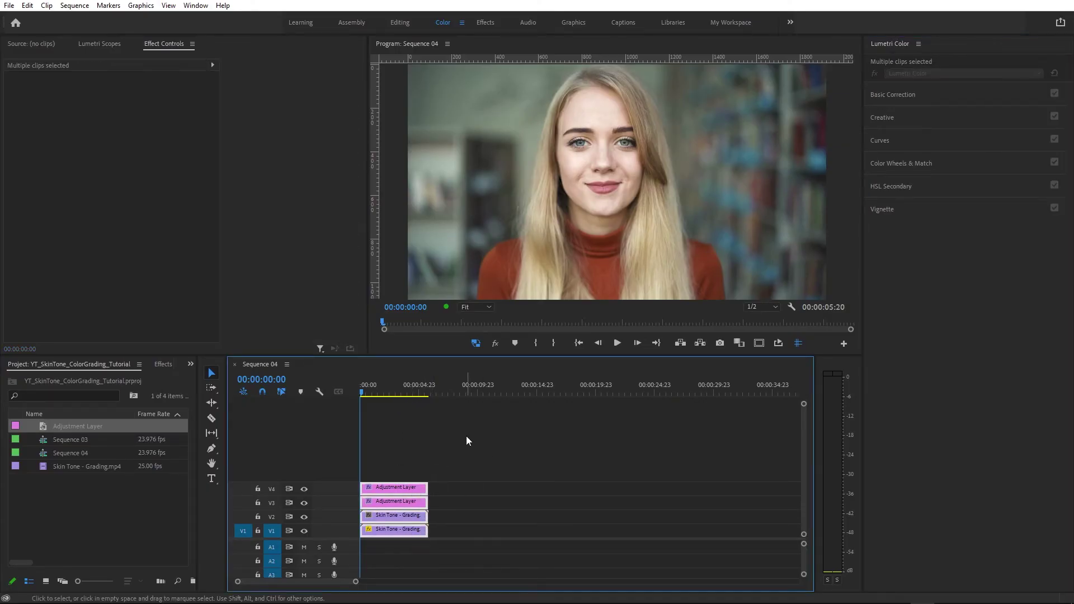
left_click_drag(473, 445, 380, 565)
left_click_drag(395, 529, 476, 518)
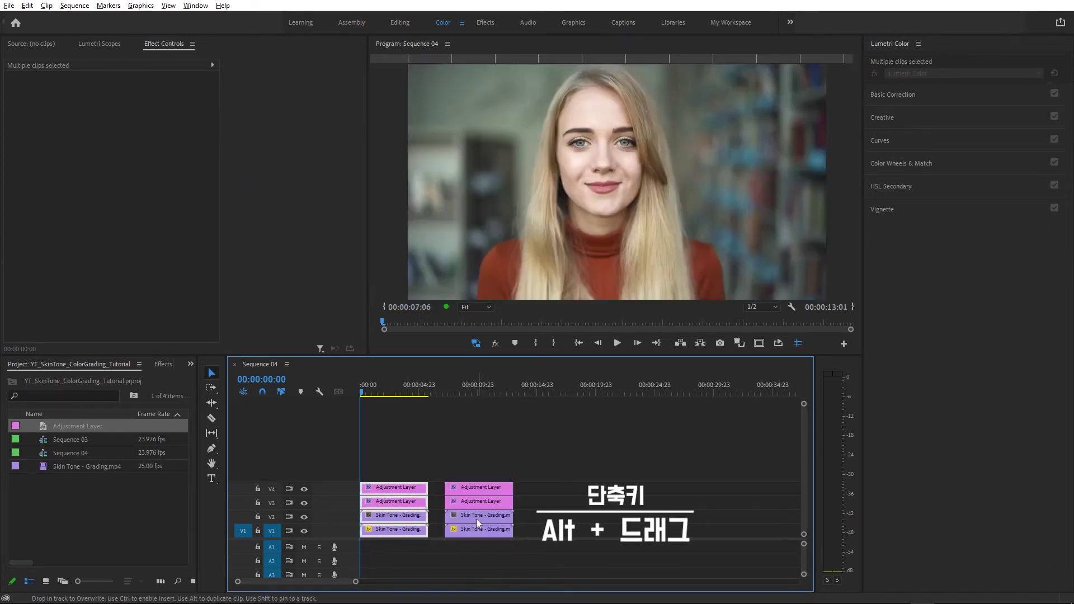
Go to 00:00:09:03 and review the Lumetri Color mask settings on the copied V4 adjustment layer.
left_click(469, 430)
left_click(469, 378)
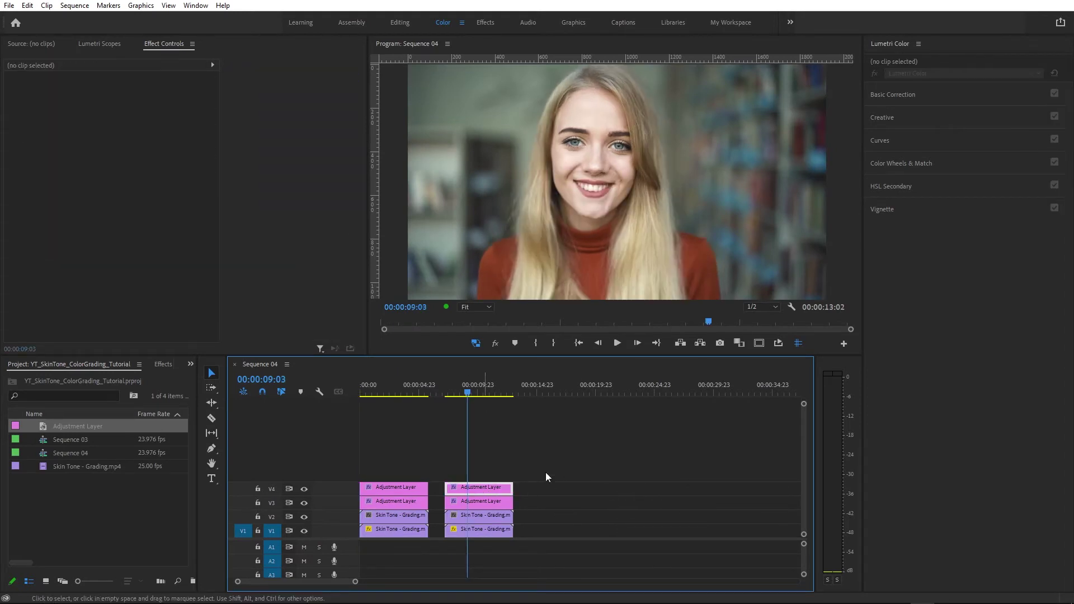
scroll(68, 260, "down", 1)
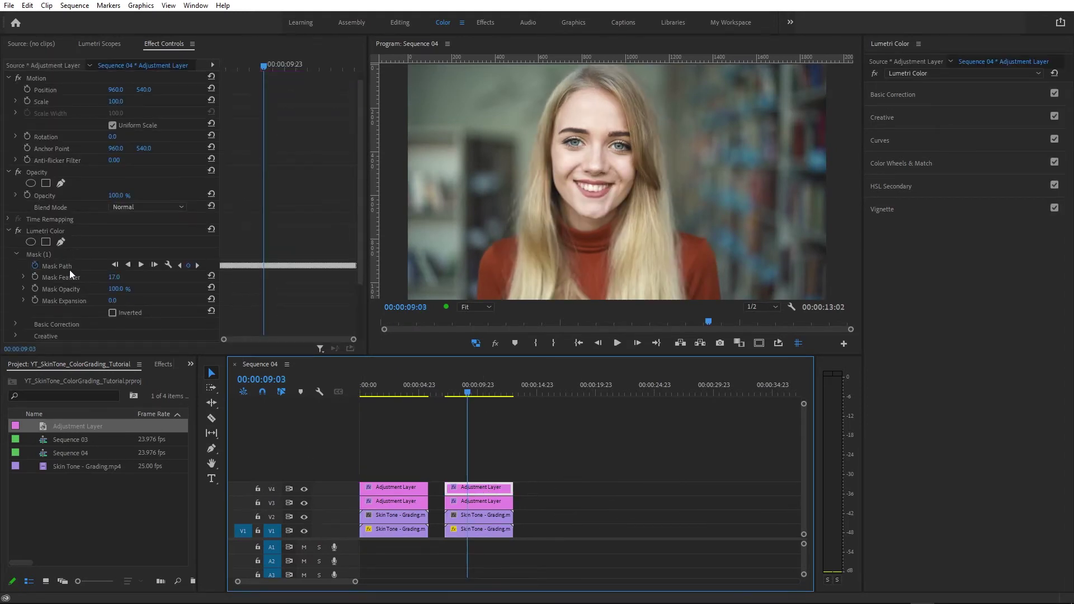
left_click(210, 230)
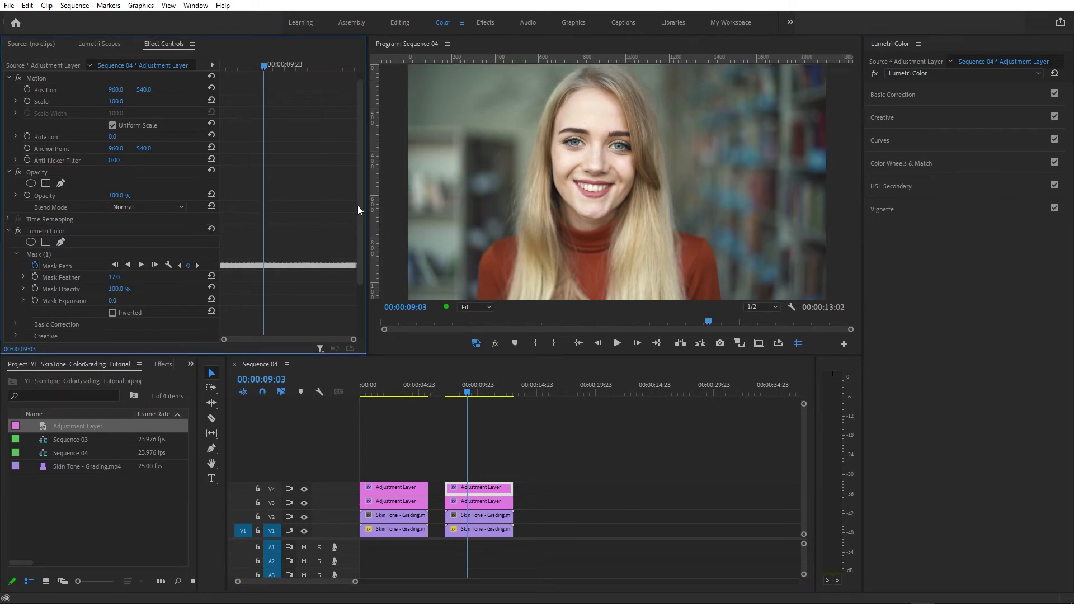
Open the Lumetri Hue Saturation Curves for the copied V1 clip at 00:00:09:15 and display the Lumetri Scopes.
left_click(473, 387)
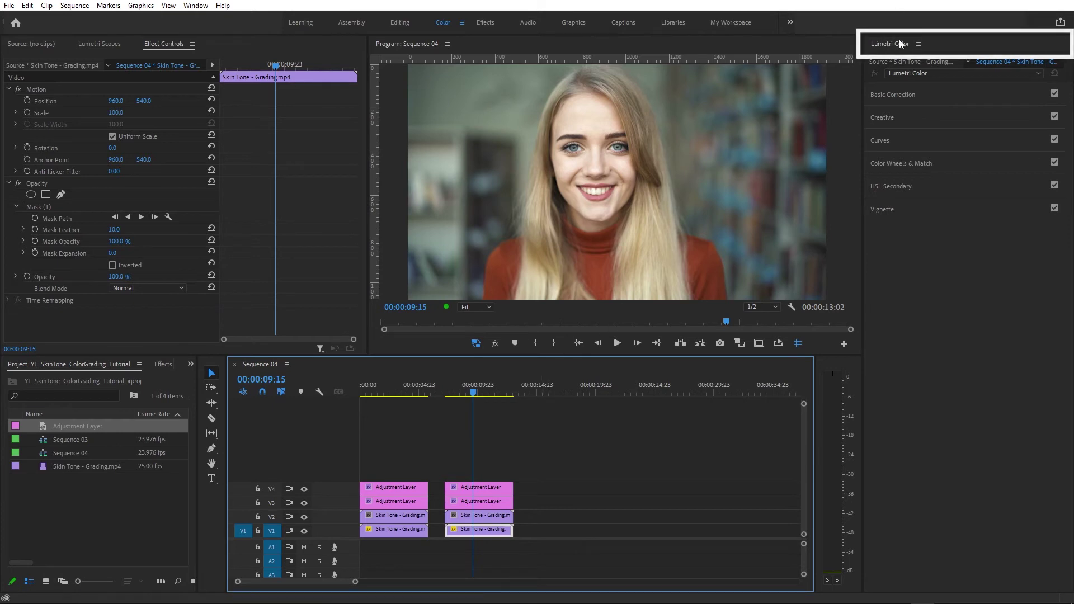
left_click(879, 141)
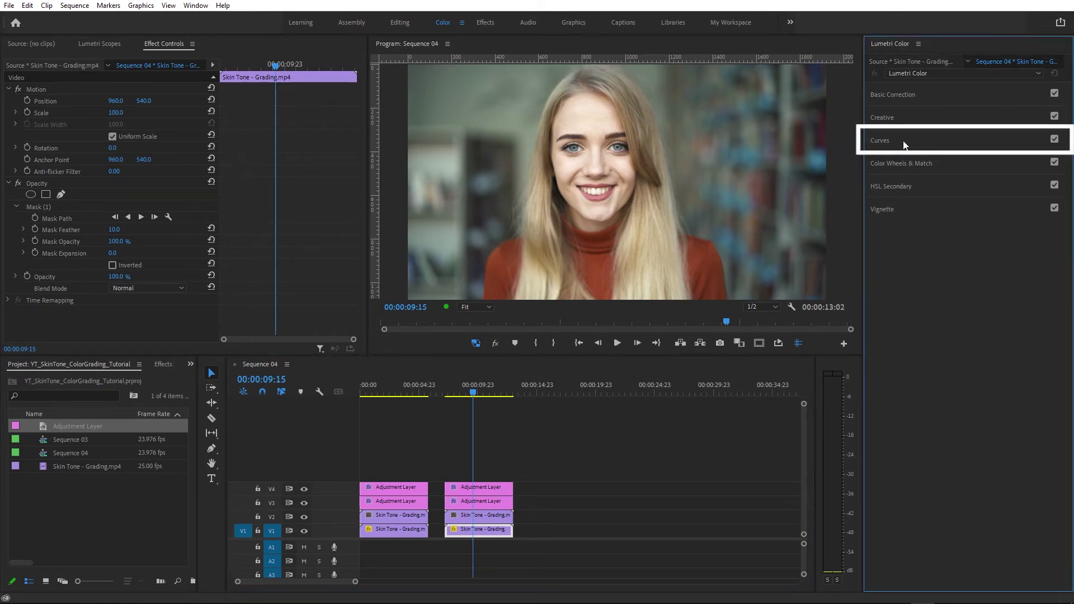
scroll(902, 186, "down", 4)
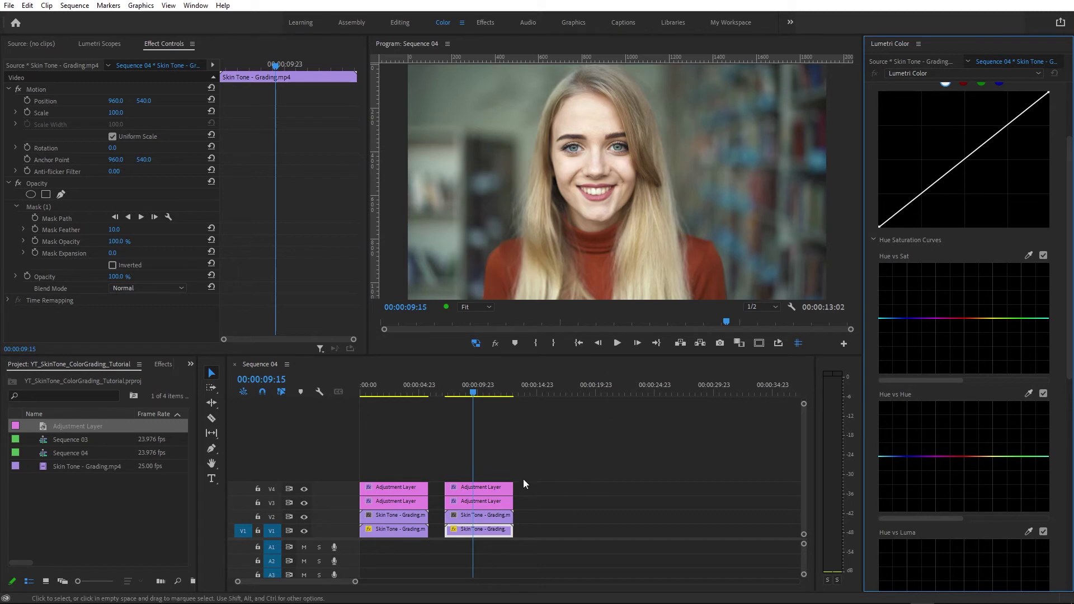
left_click(99, 43)
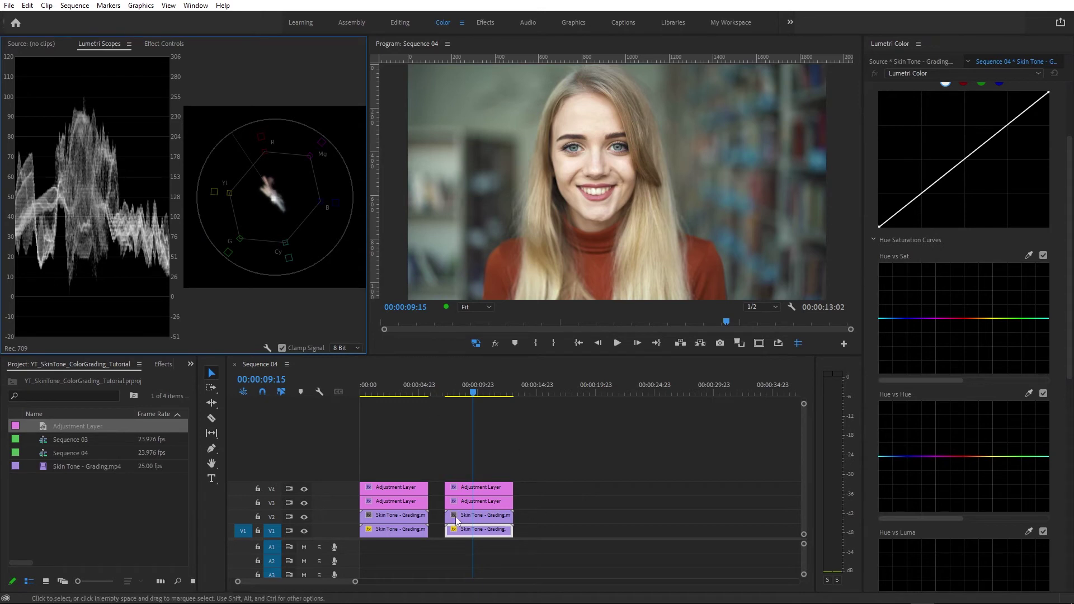
Sample the facial skin tone into the Hue vs Luma curve of the copied V4 adjustment layer.
left_click(304, 517)
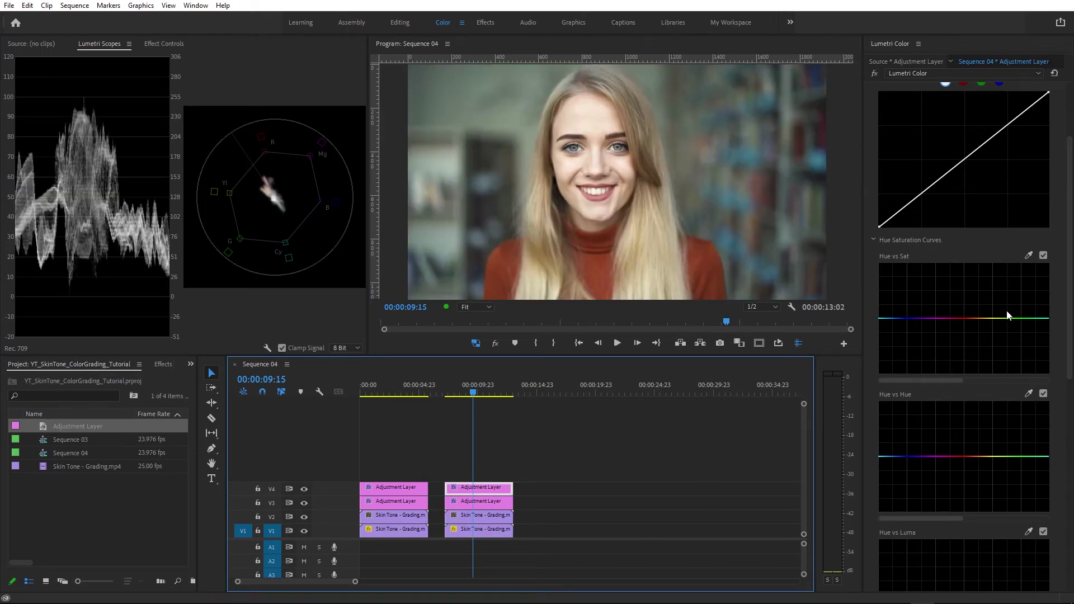
scroll(1063, 313, "down", 5)
scroll(1065, 342, "down", 3)
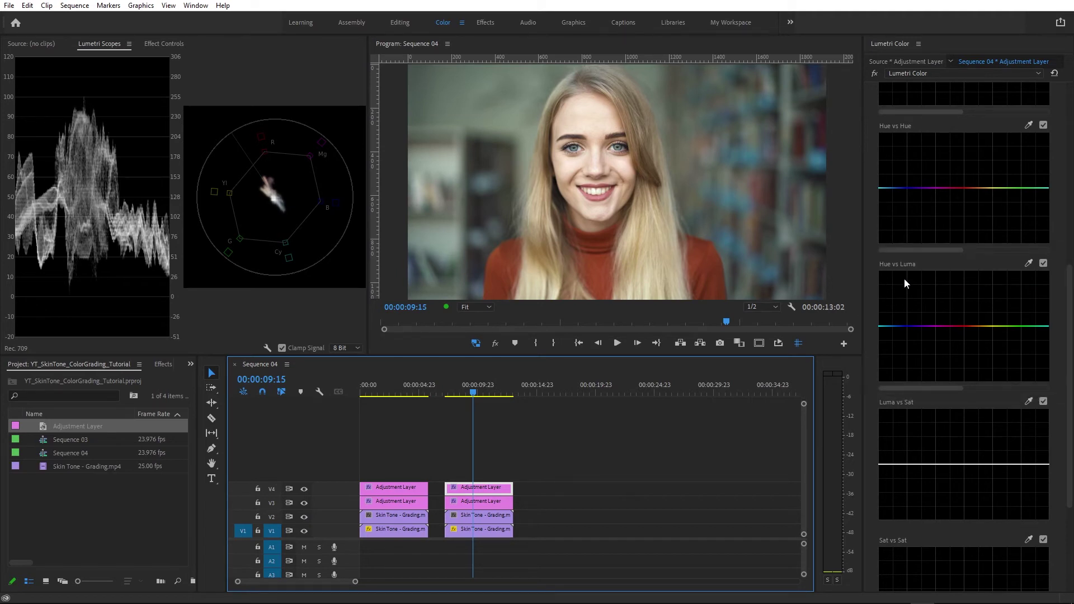
left_click(1028, 263)
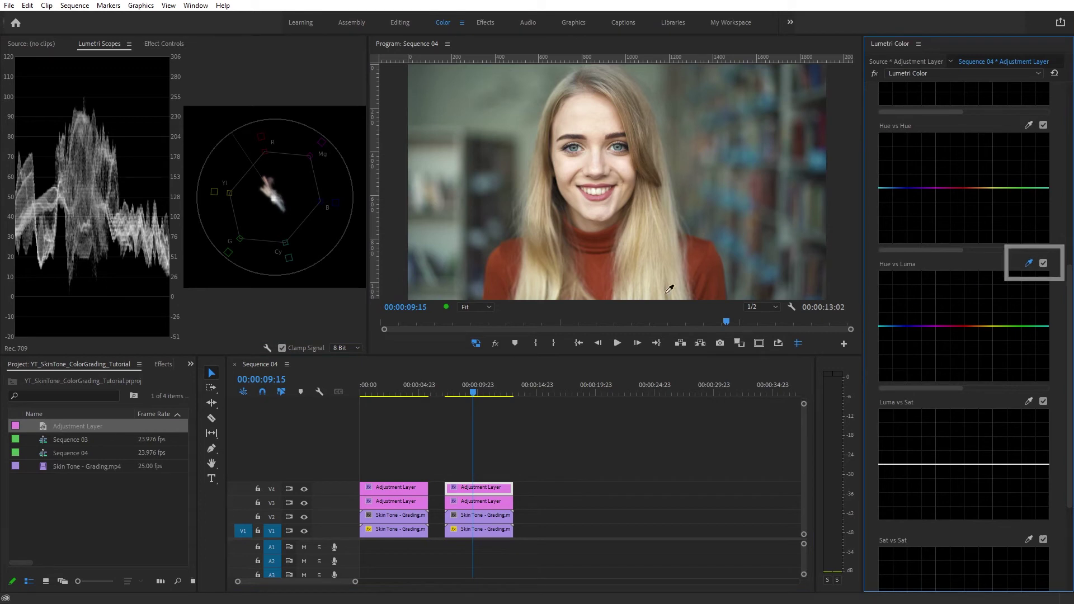
left_click(565, 159)
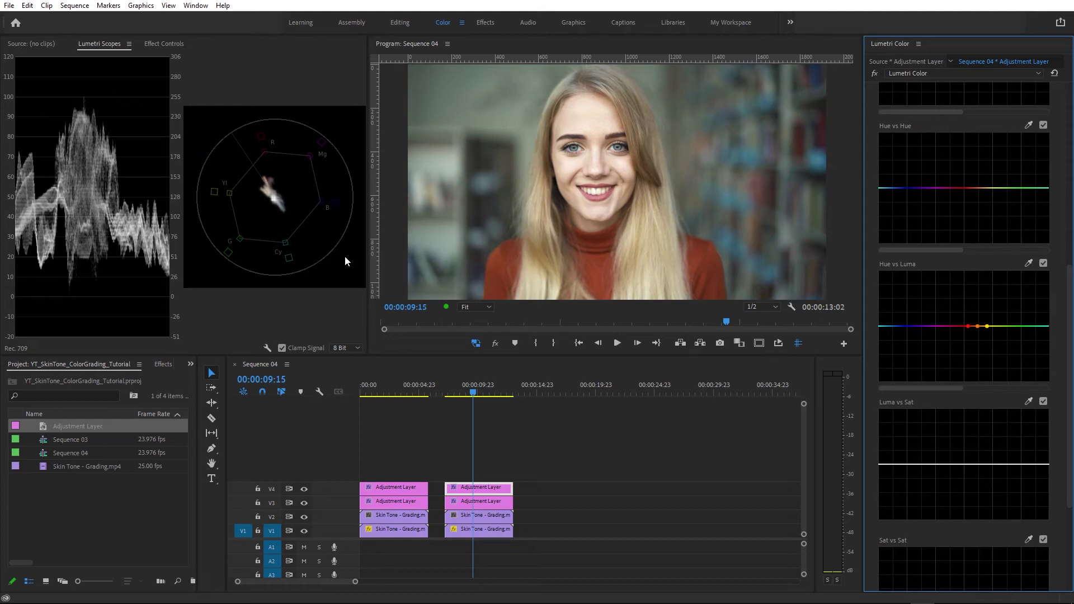
Lower the middle orange point of the Hue vs Luma curve slightly, checking the scopes with V2 hidden and shown.
left_click(304, 517)
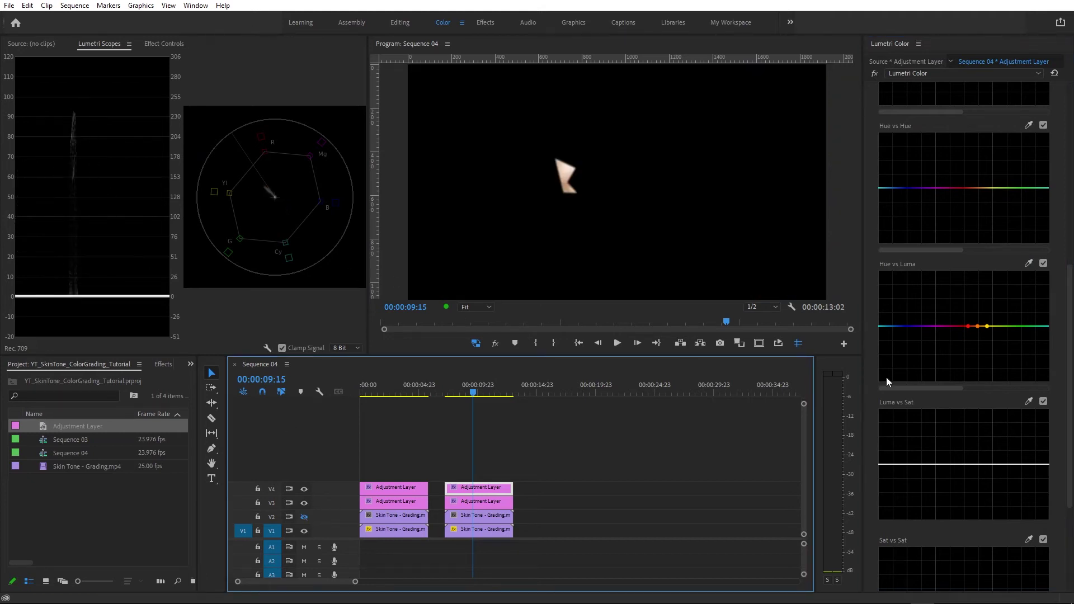
left_click_drag(978, 326, 977, 332)
left_click(304, 517)
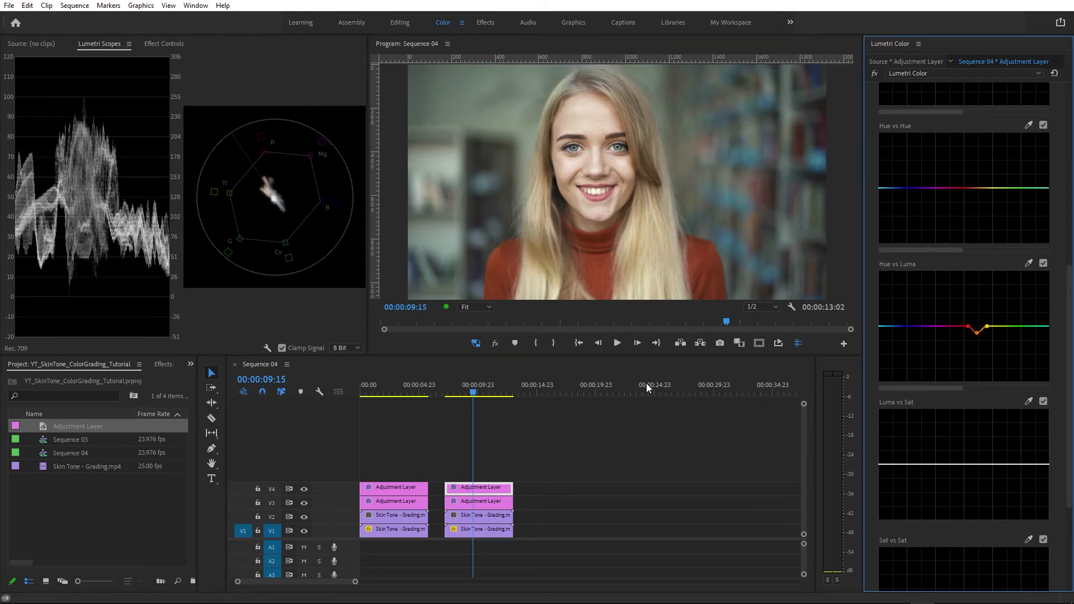
left_click(304, 516)
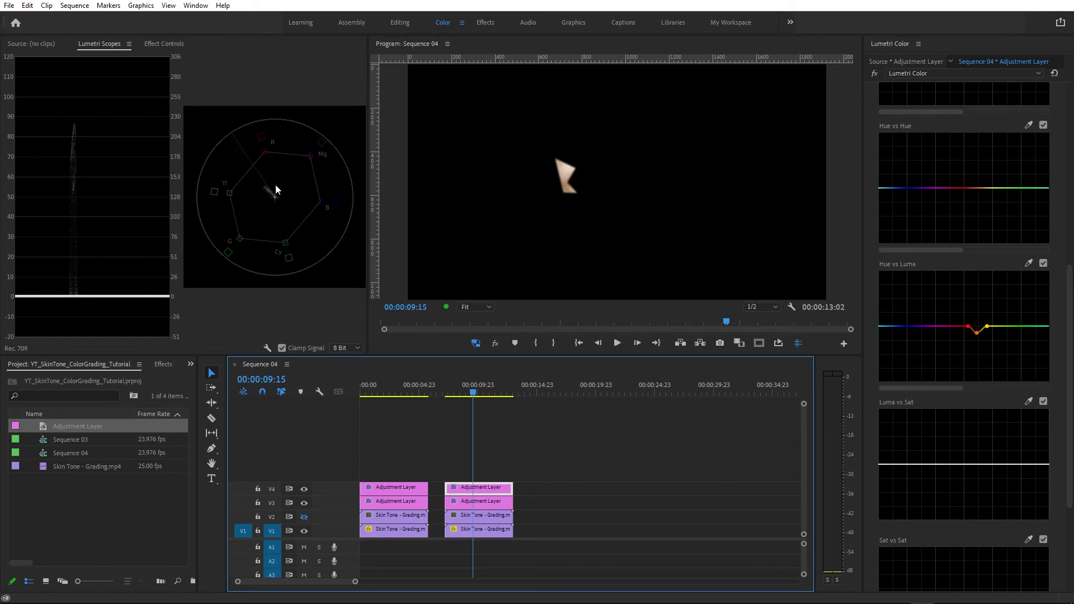
left_click(304, 521)
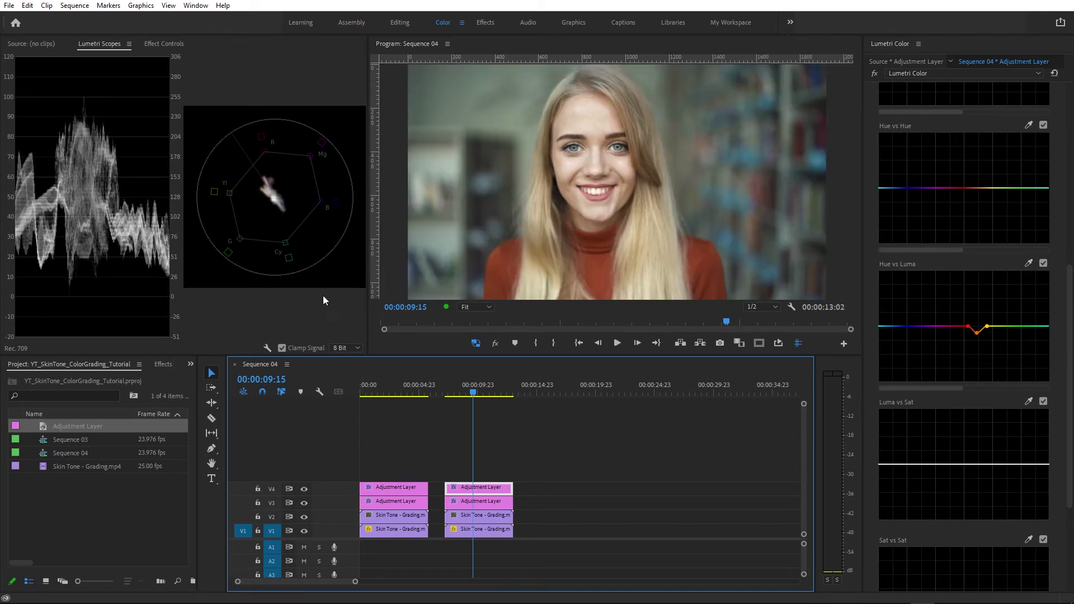
left_click(305, 520)
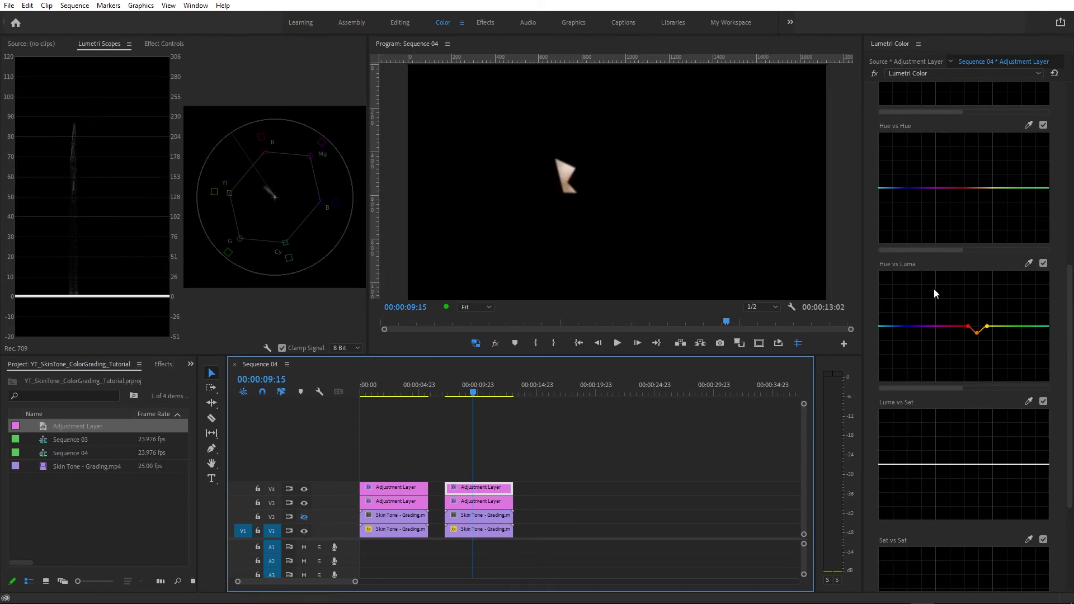
left_click(306, 520)
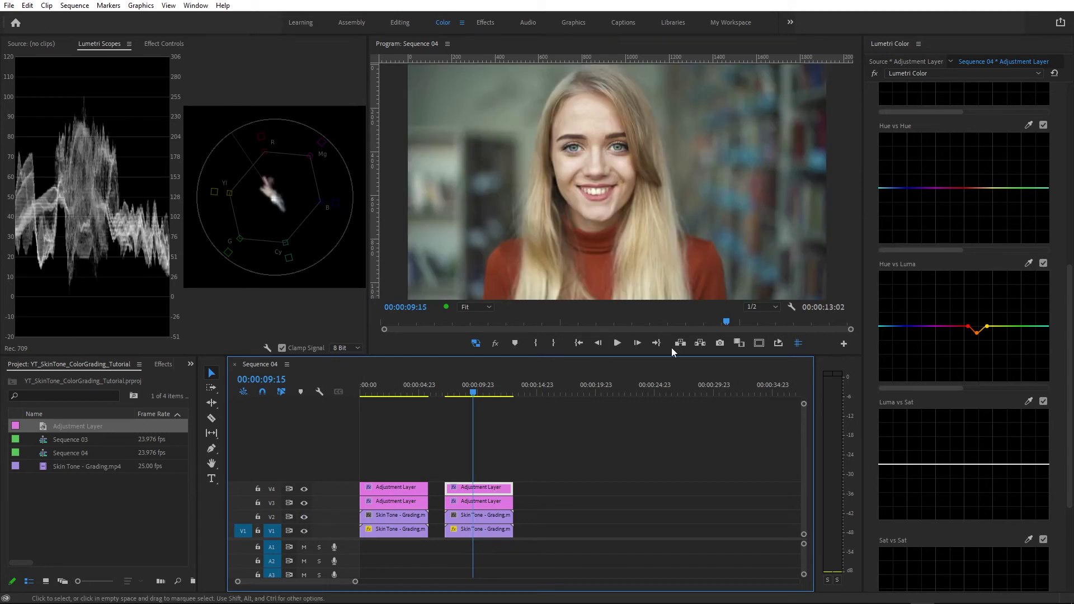
Sample the facial skin into the Hue vs Hue curve and raise its middle point slightly, using the vectorscope with V2 hidden.
scroll(931, 213, "up", 2)
scroll(935, 192, "up", 2)
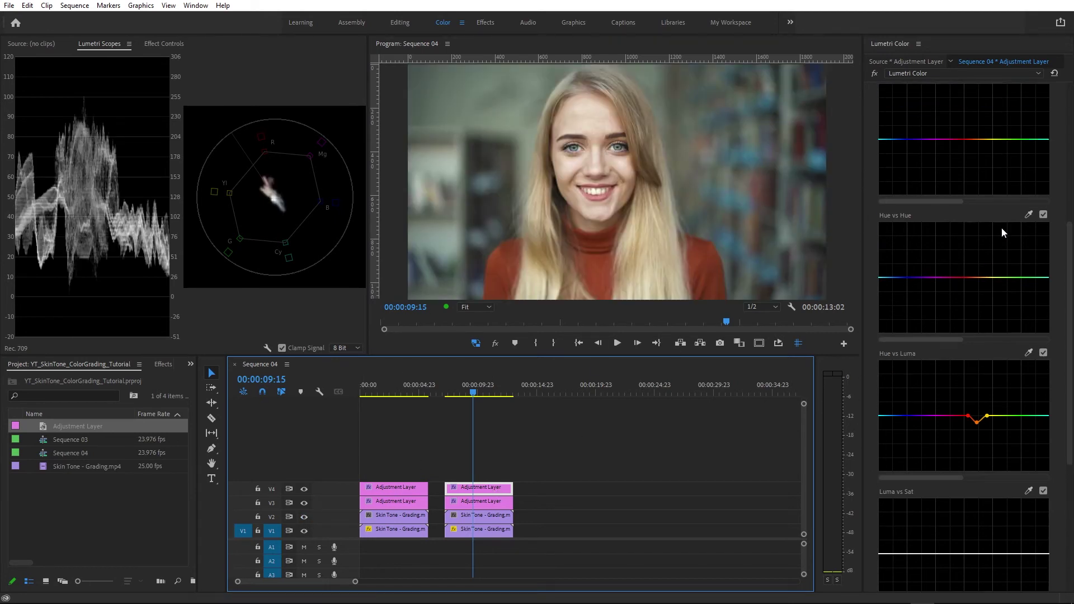
left_click(1029, 214)
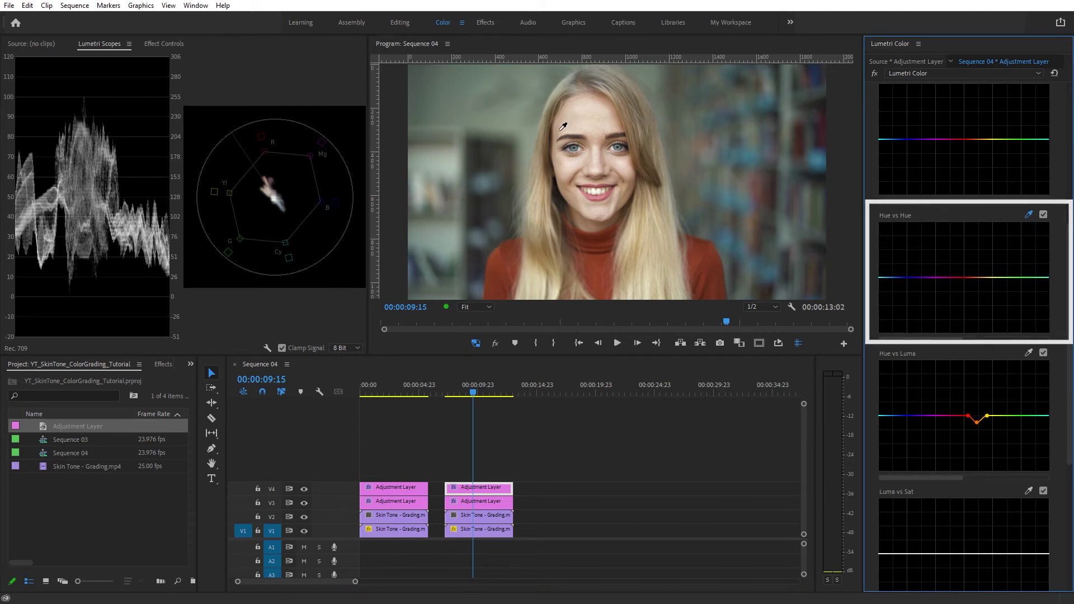
left_click(564, 155)
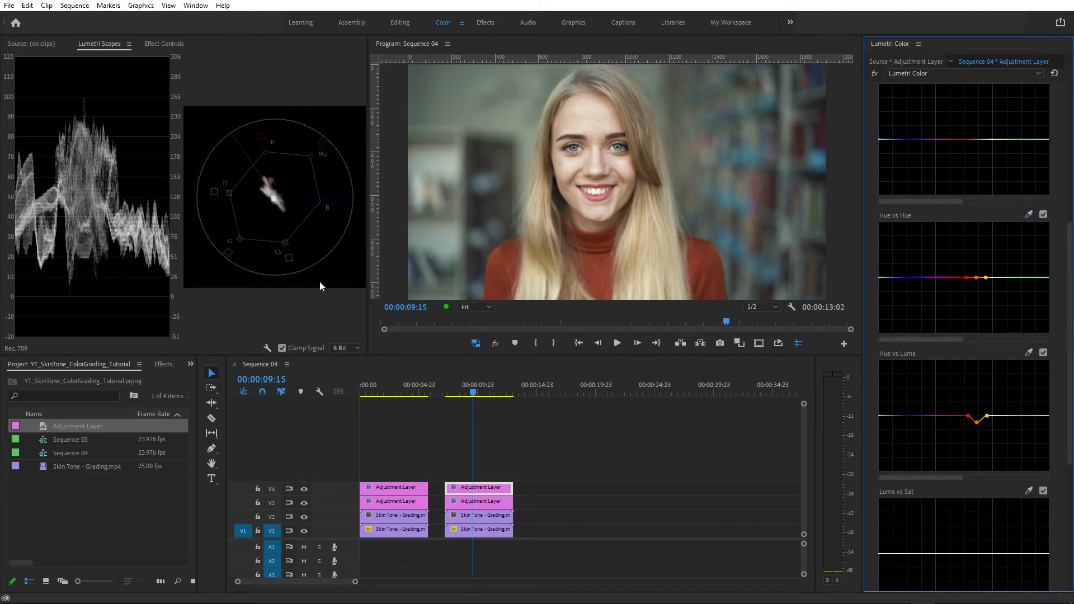
left_click(303, 517)
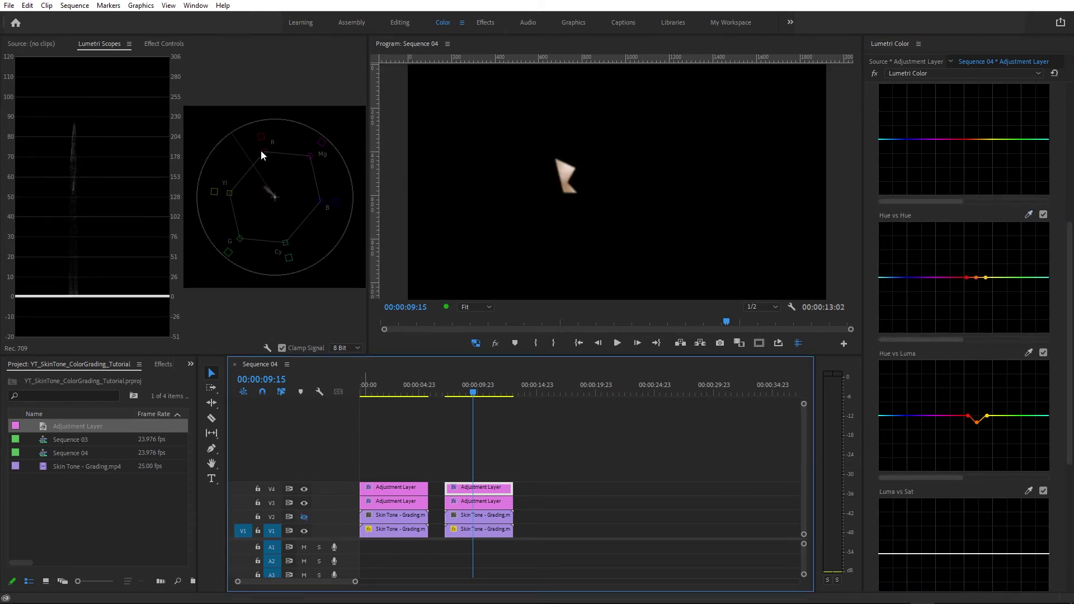
left_click(978, 280)
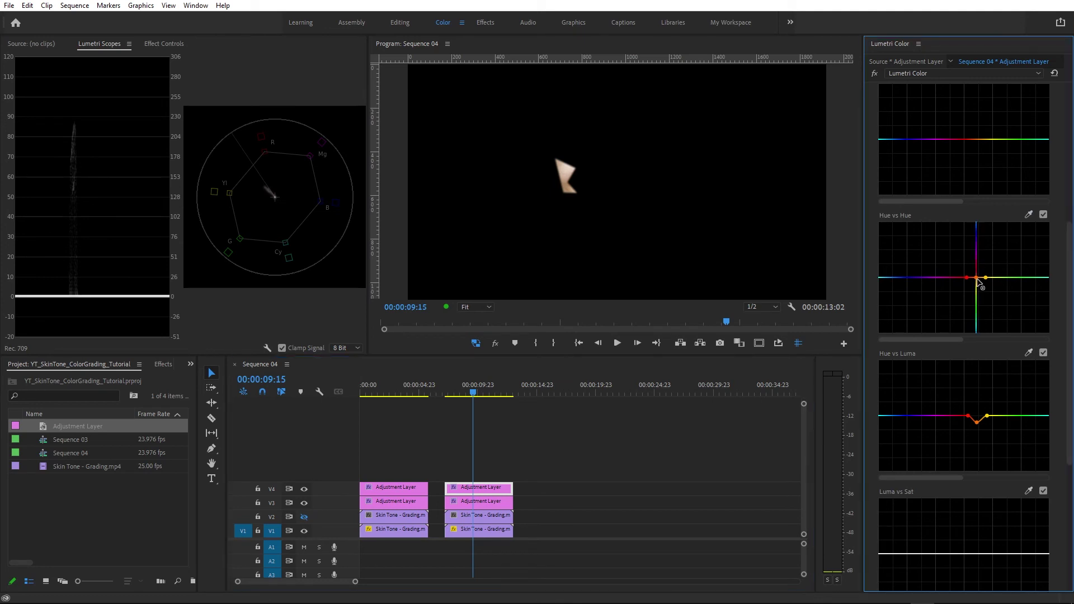
left_click_drag(978, 281, 977, 277)
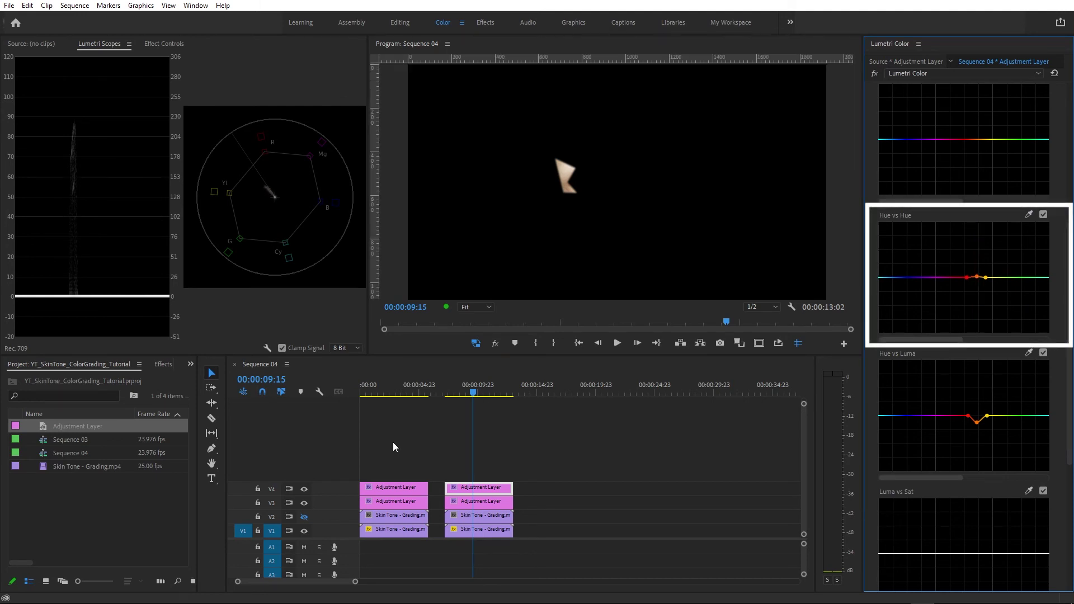
left_click(304, 516)
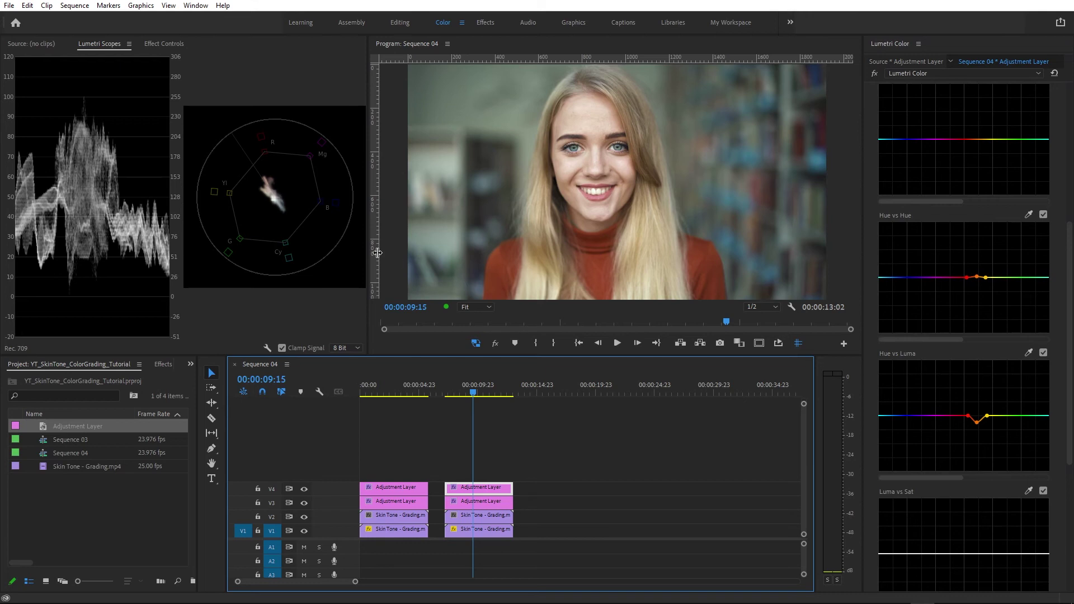
Sample the forehead skin into the Hue vs Sat curve and lower its middle orange point slightly.
scroll(982, 228, "up", 5)
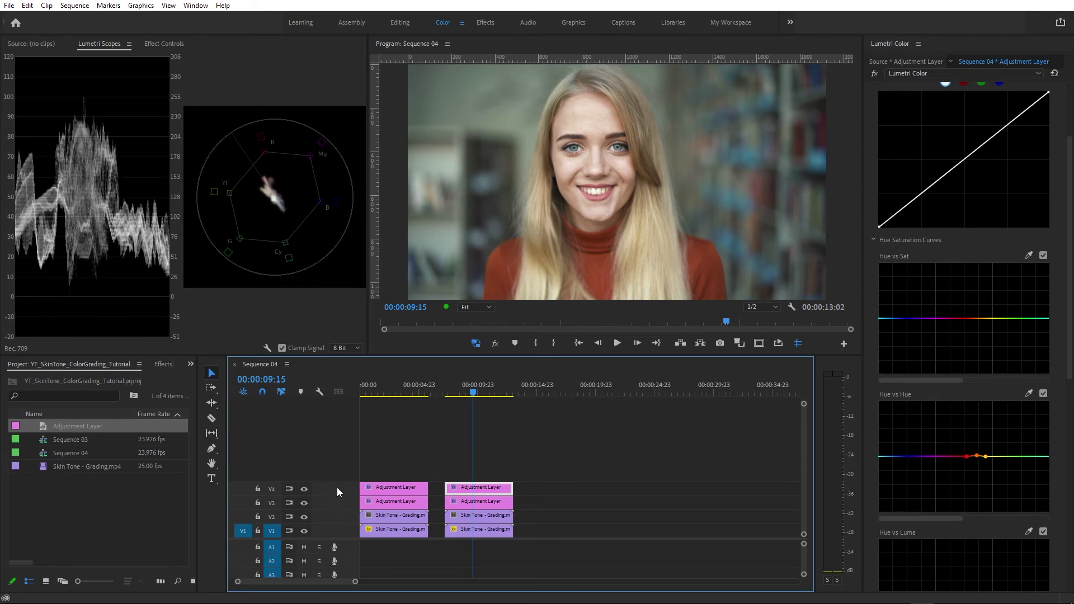
left_click(1029, 257)
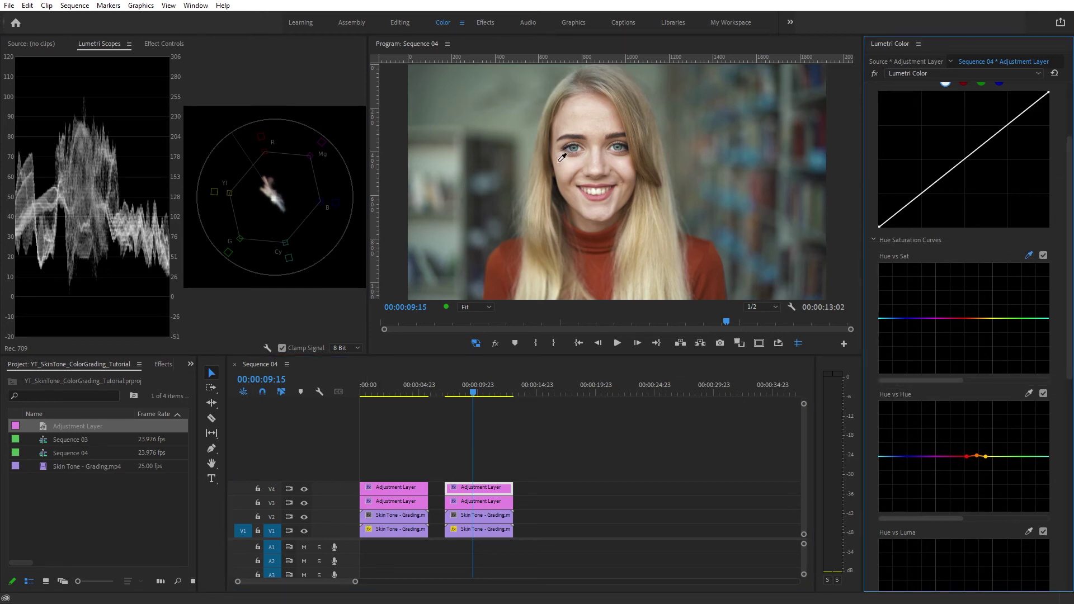
left_click(571, 118)
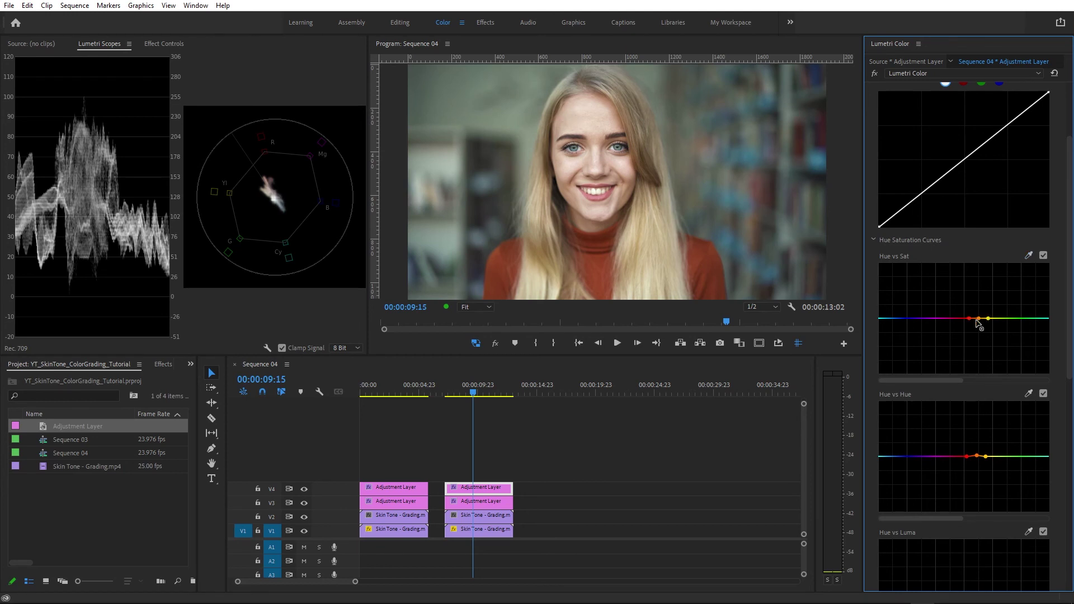
left_click_drag(979, 322, 980, 323)
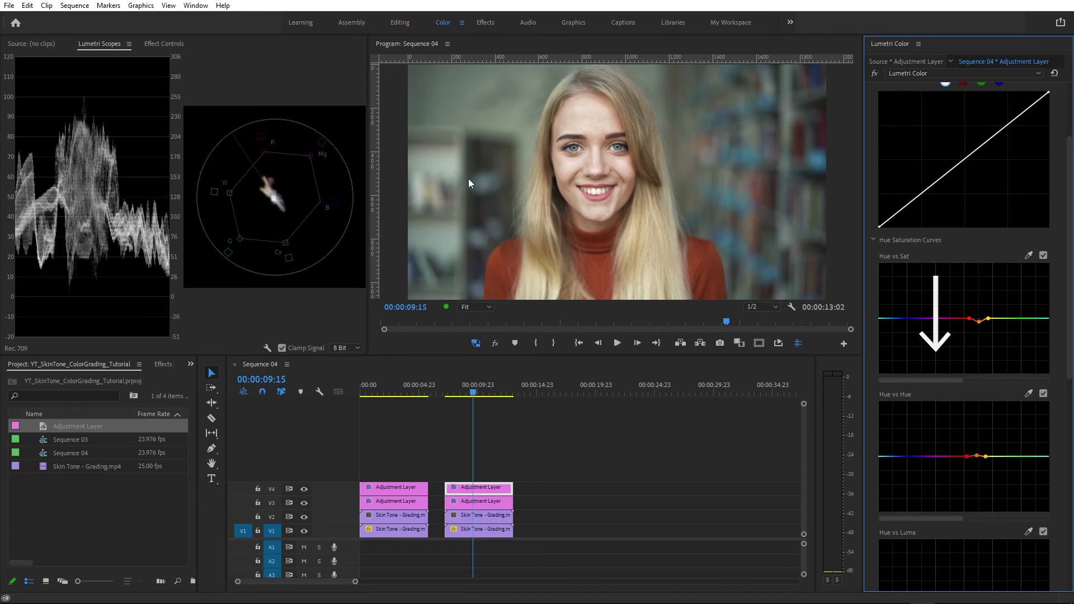
Raise the Hue vs Luma dip slightly and lower the middle Hue vs Sat point a little more, comparing with V4 hidden and shown.
scroll(976, 409, "down", 2)
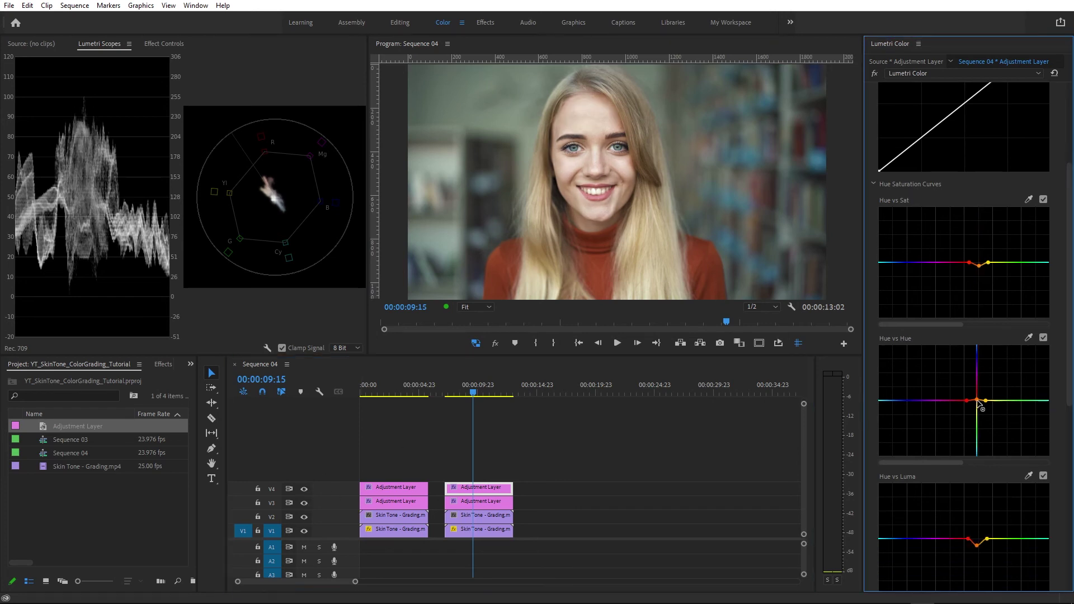
left_click_drag(977, 545, 978, 543)
left_click(303, 490)
left_click(303, 490)
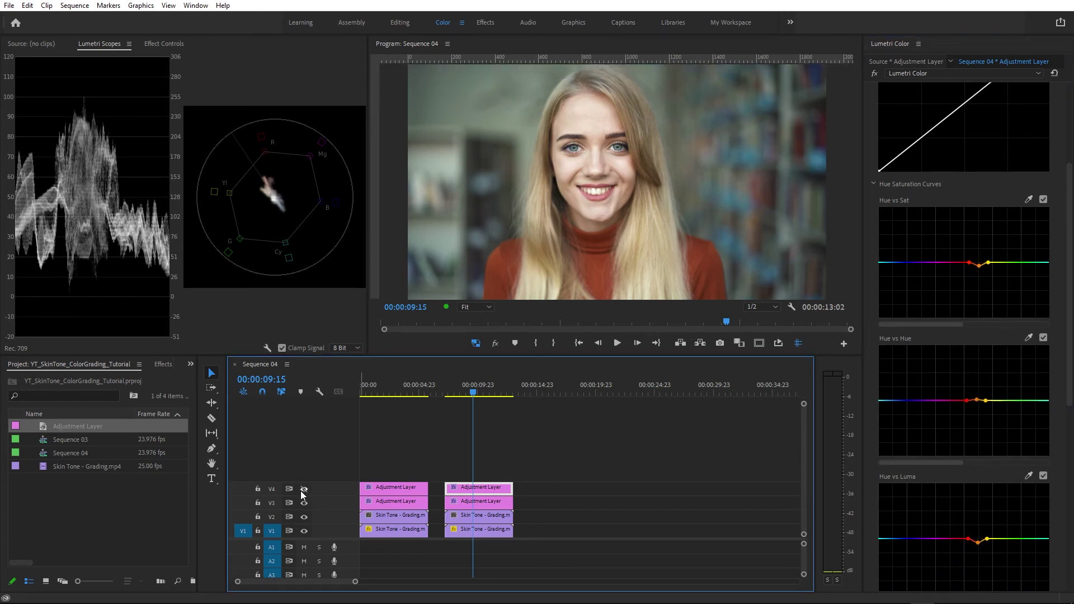
left_click(303, 490)
left_click(980, 269)
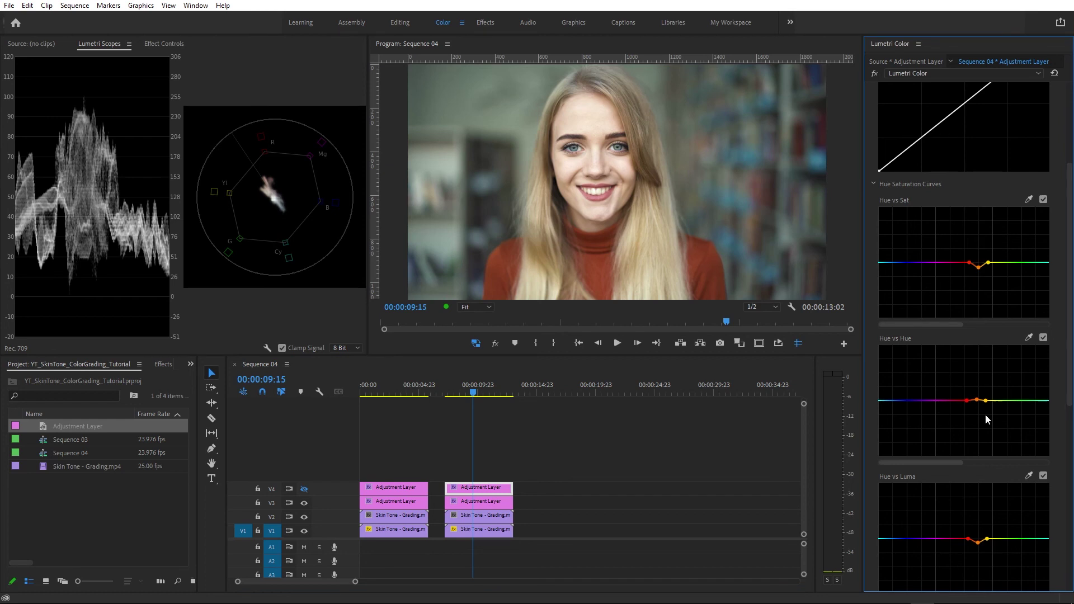
left_click(303, 490)
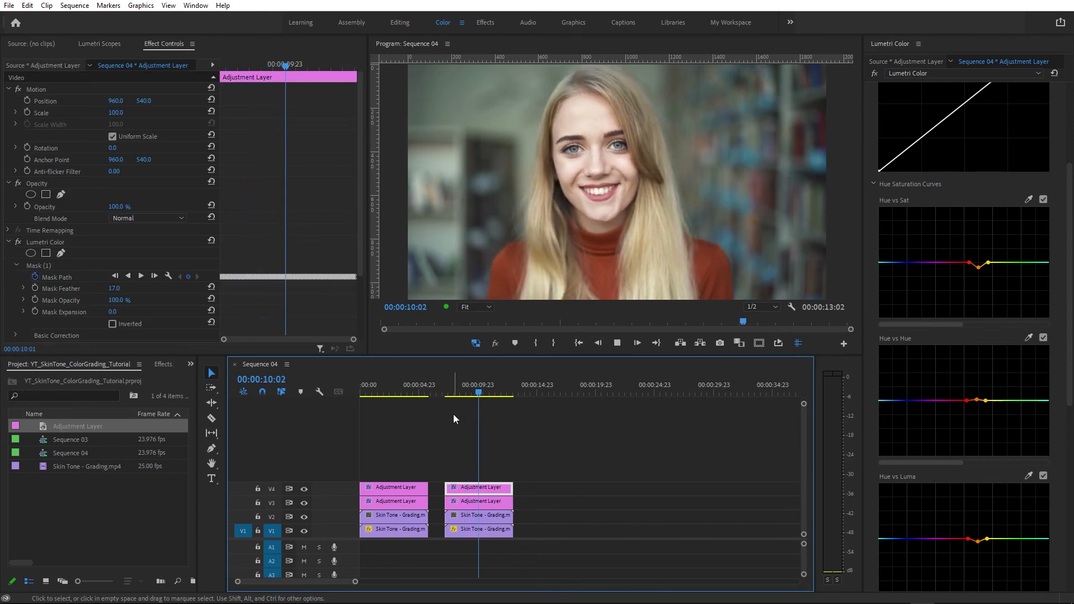
Play the copied clip to 00:00:11:06, compare the frame with V4 hidden and shown, and scrub back to about 00:00:09:23.
key("space")
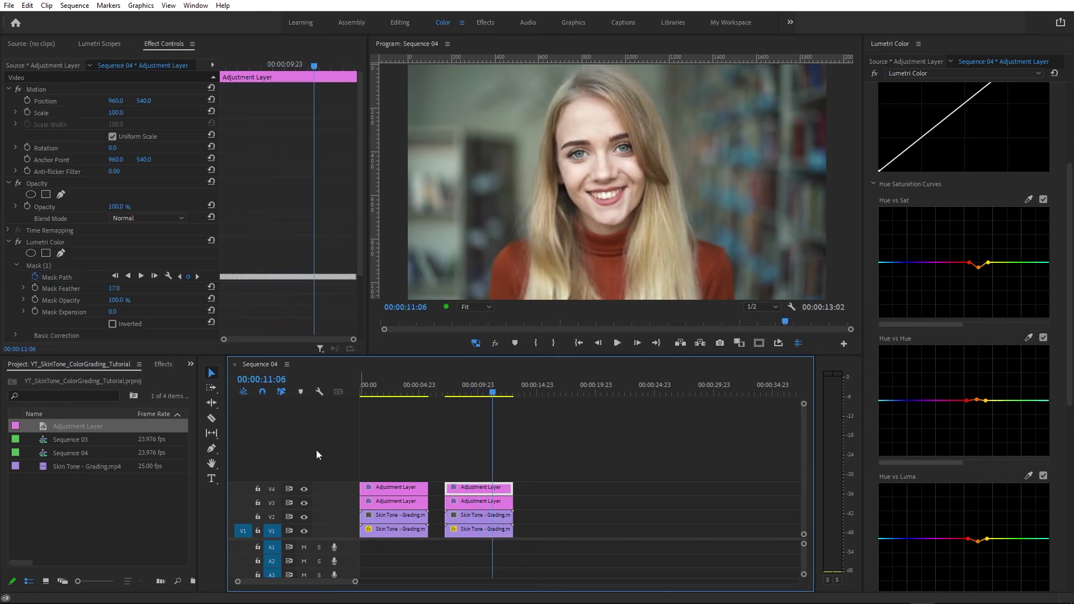
left_click(302, 491)
left_click(303, 491)
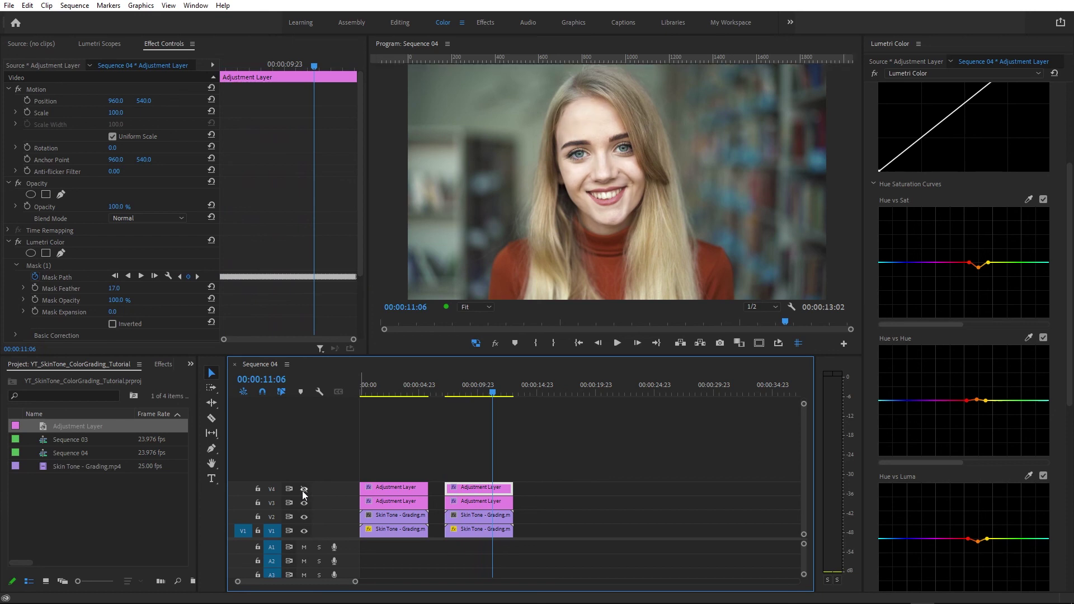
left_click(303, 490)
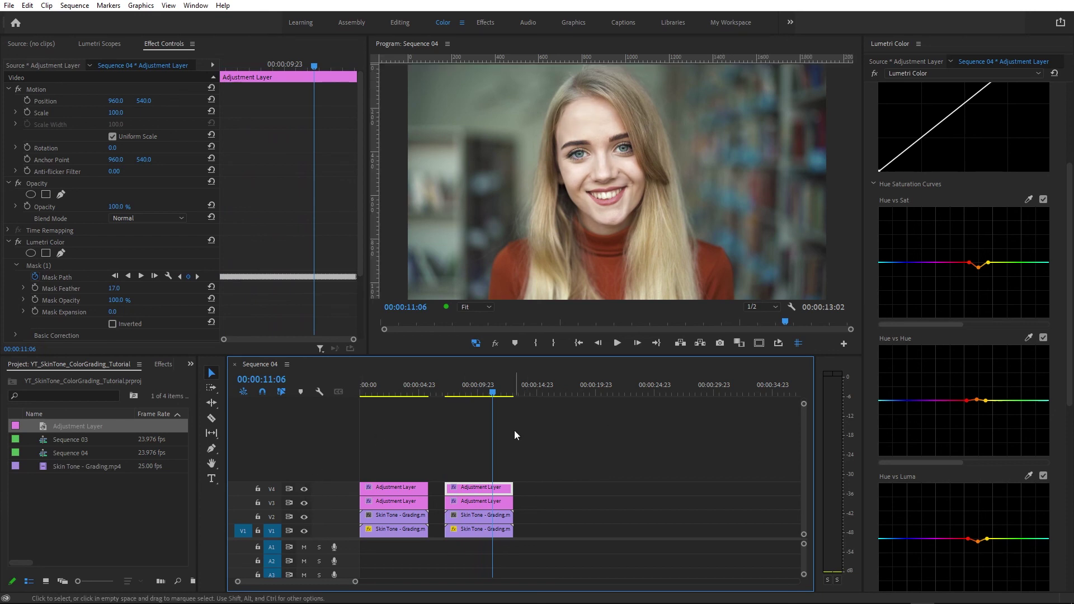
mouse_move(493, 391)
left_mouse_down()
mouse_move(361, 391)
mouse_move(475, 392)
left_mouse_up()
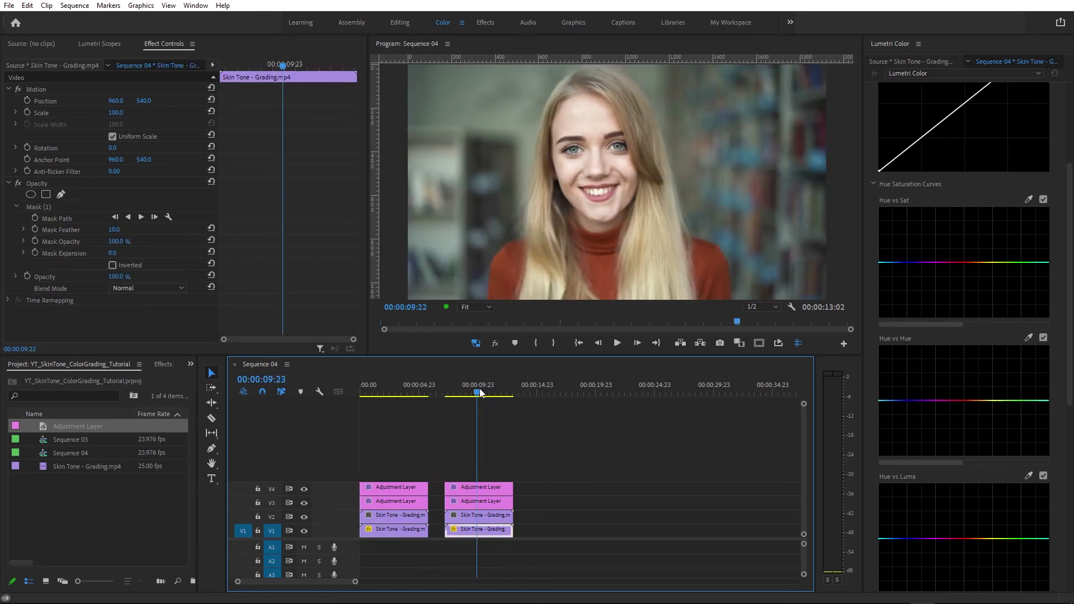